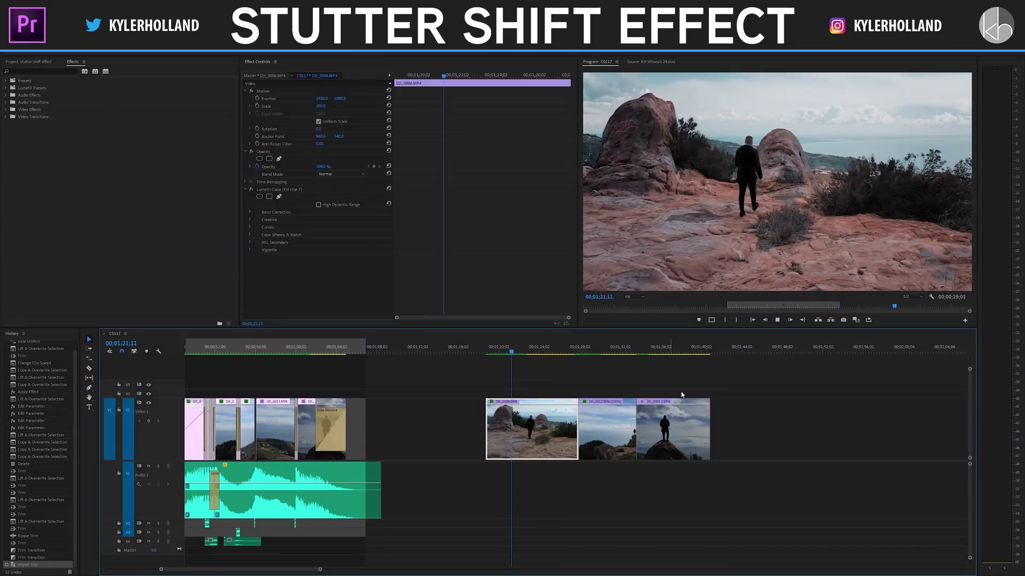
- Preview the three unedited drone clips placed after the finished edit in the sequence
{"action": "left_click", "coordinate": [589, 351]}
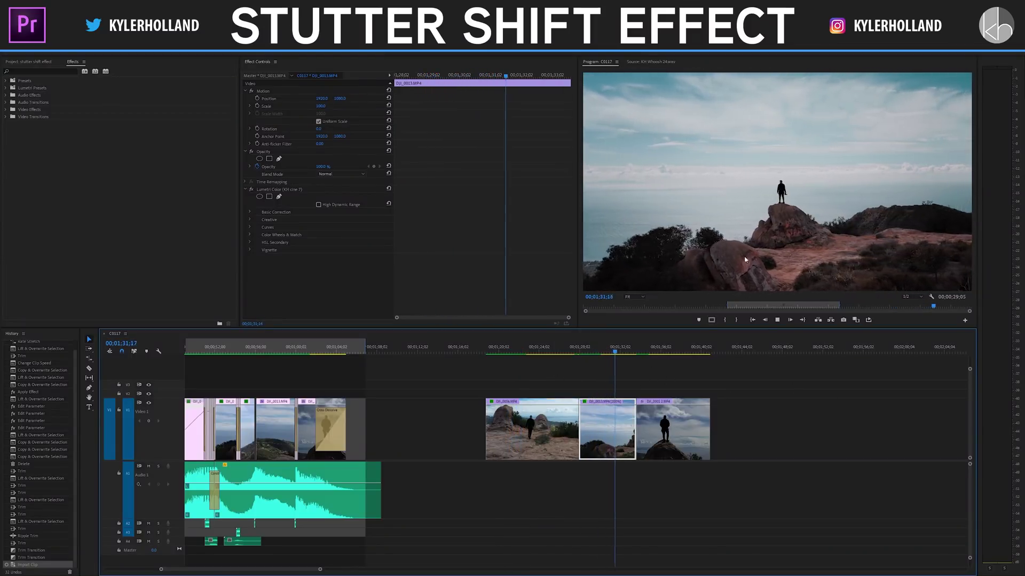
{"action": "left_click", "coordinate": [648, 353]}
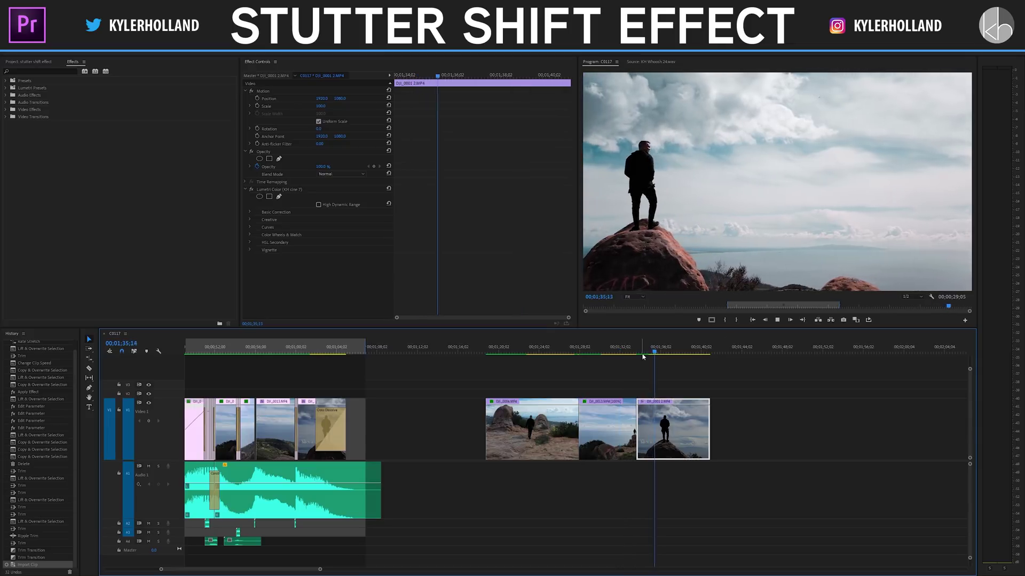
{"action": "left_click", "coordinate": [506, 353]}
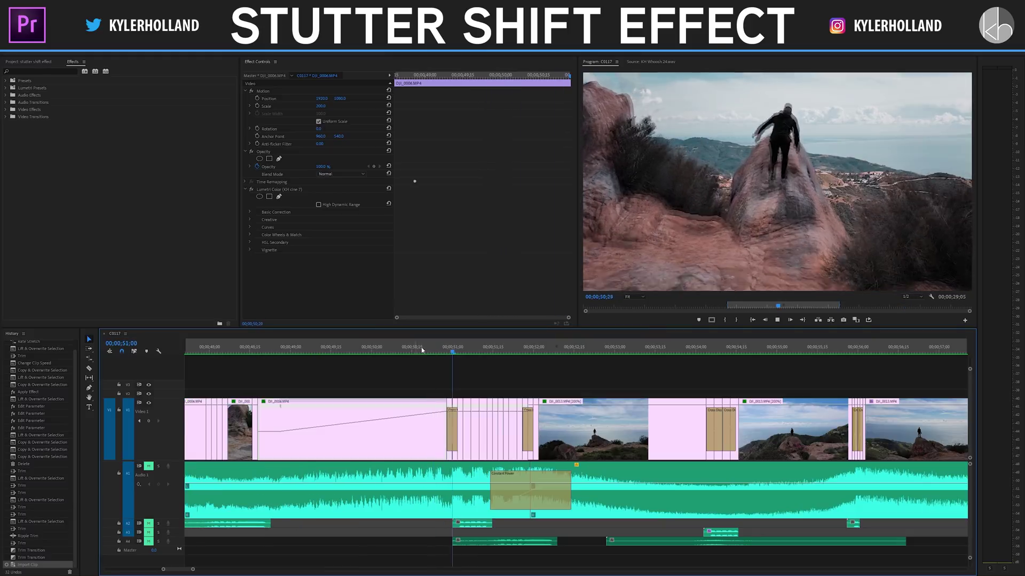
- Examine the first finished stutter transition frame by frame from around 00;00;51;00
{"action": "left_click", "coordinate": [442, 353]}
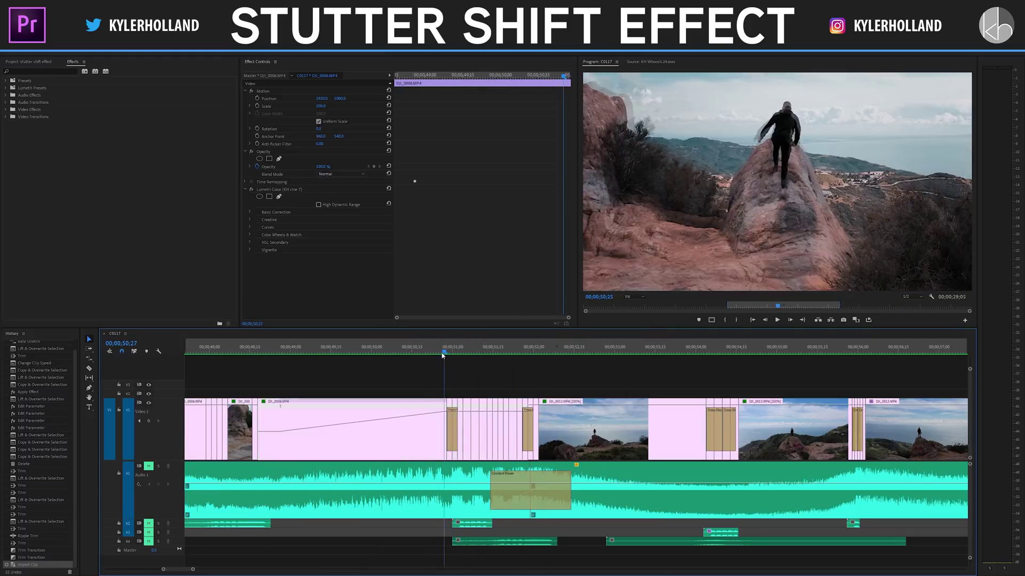
{"action": "left_click_drag", "start_coordinate": [445, 355], "coordinate": [450, 354]}
{"action": "key", "text": "Right"}
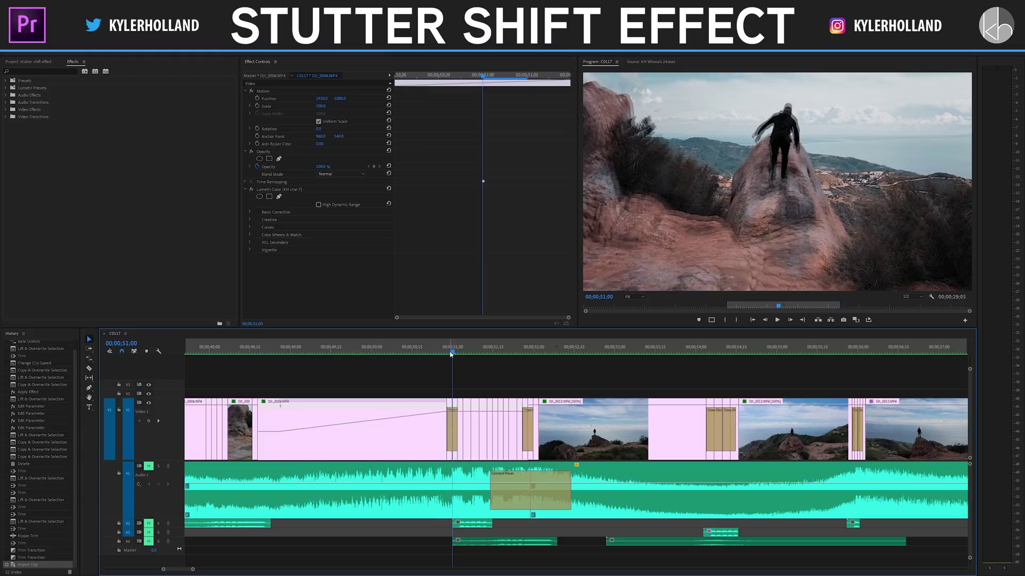
{"action": "key", "text": "Right"}
- Examine the second finished stutter transition frame by frame from around 00;00;54;00
{"action": "key", "text": "Right"}
{"action": "key", "text": "Right"}
{"action": "key", "text": "Right"}
{"action": "key", "text": "Right"}
{"action": "key", "text": "Right"}
{"action": "key", "text": "Right"}
{"action": "key", "text": "Right"}
{"action": "key", "text": "Right"}
{"action": "key", "text": "Right"}
{"action": "key", "text": "Right"}
{"action": "key", "text": "Right"}
{"action": "left_click", "coordinate": [690, 350]}
{"action": "key", "text": "Right"}
{"action": "key", "text": "Right"}
{"action": "key", "text": "Right"}
{"action": "key", "text": "Right"}
{"action": "key", "text": "Right"}
{"action": "key", "text": "Right"}
{"action": "key", "text": "Right"}
{"action": "key", "text": "Right"}
{"action": "key", "text": "Right"}
{"action": "key", "text": "Right"}
{"action": "key", "text": "Right"}
{"action": "key", "text": "Right"}
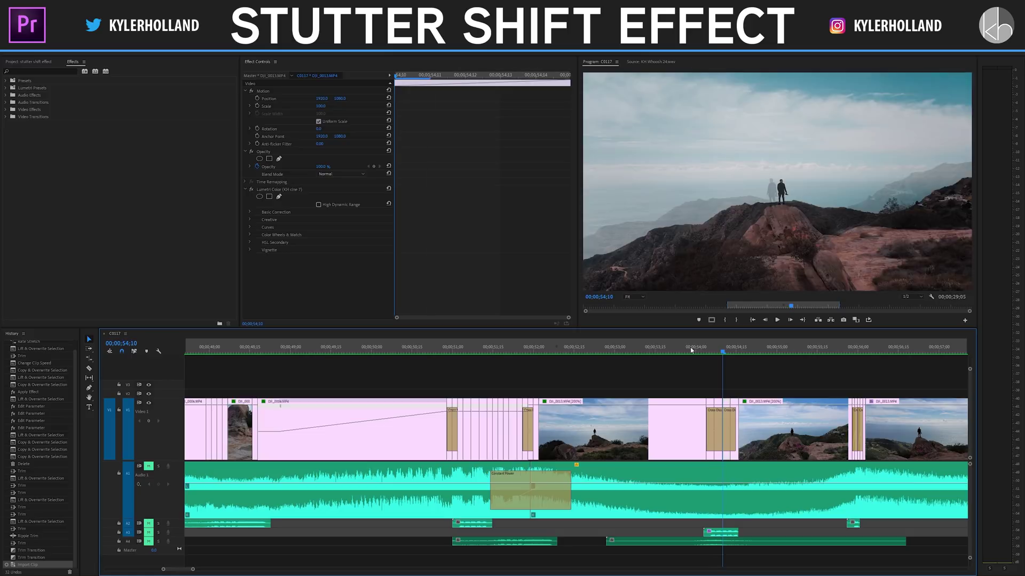
{"action": "key", "text": "Right"}
{"action": "key", "text": "Right"}
{"action": "key", "text": "Right"}
{"action": "key", "text": "Right"}
{"action": "key", "text": "Right"}
{"action": "key", "text": "Right"}
{"action": "key", "text": "Right"}
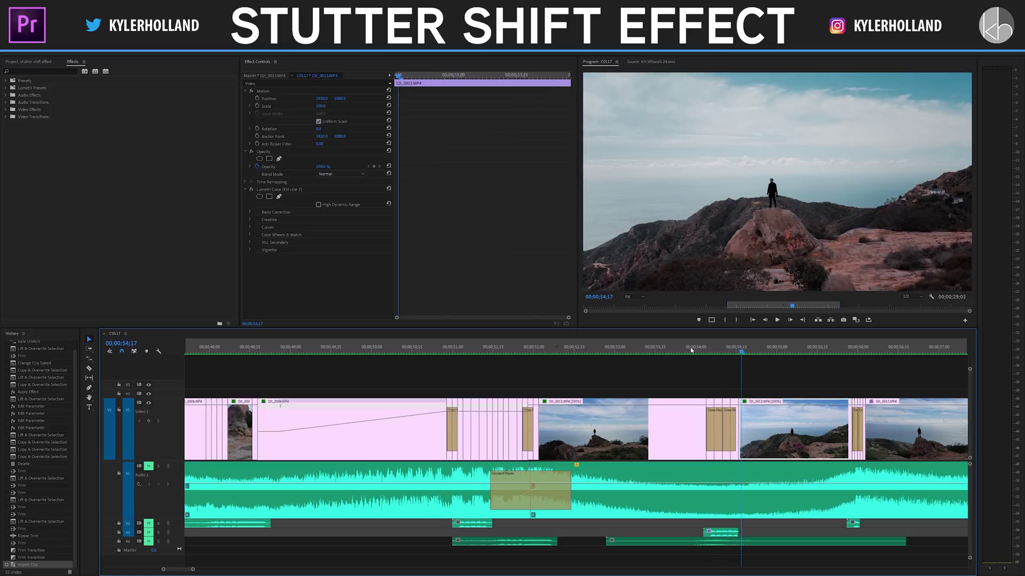
{"action": "key", "text": "Right"}
{"action": "key", "text": "Right"}
{"action": "key", "text": "Right"}
{"action": "key", "text": "Right"}
{"action": "key", "text": "Right"}
{"action": "key", "text": "Right"}
{"action": "key", "text": "Right"}
{"action": "key", "text": "Right"}
{"action": "key", "text": "Right"}
{"action": "key", "text": "Right"}
{"action": "key", "text": "Right"}
{"action": "key", "text": "Right"}
{"action": "key", "text": "Right"}
{"action": "left_click", "coordinate": [688, 350]}
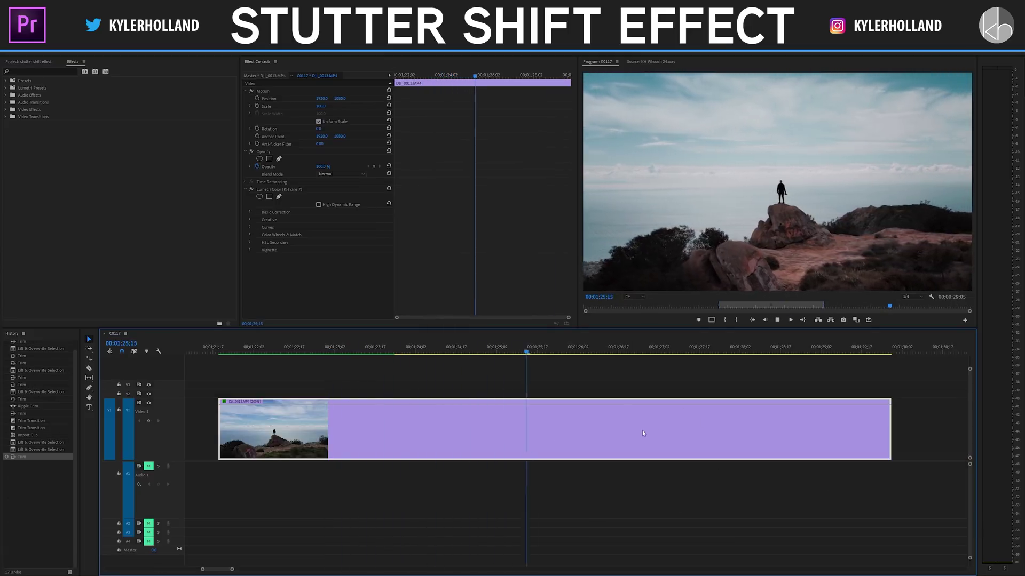
- Find where the stutter begins in the DJI_0013.MP4 clip and cut it at 00;01;24;14
{"action": "left_click", "coordinate": [318, 352]}
{"action": "left_click_drag", "start_coordinate": [320, 357], "coordinate": [446, 361]}
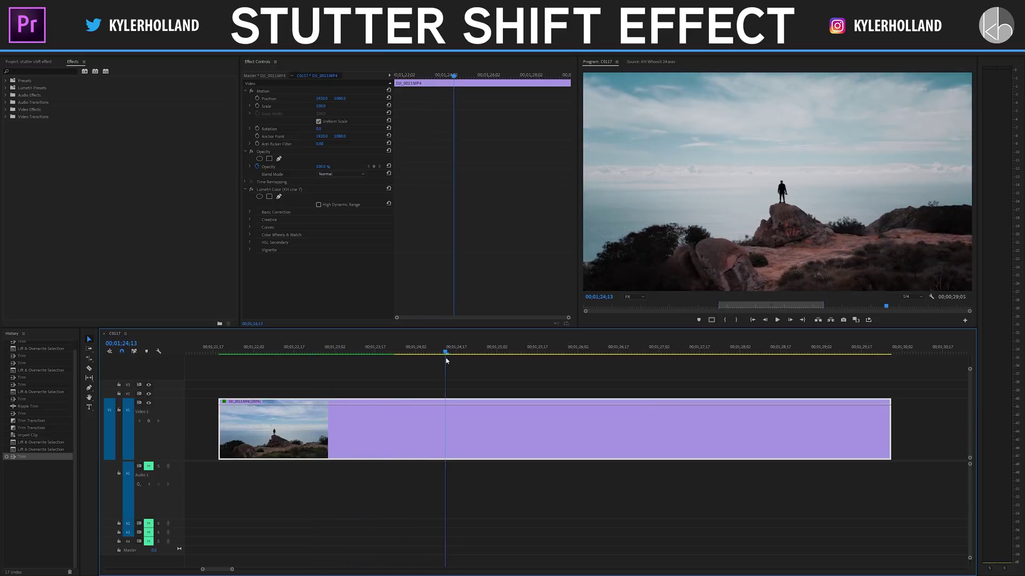
{"action": "left_click", "coordinate": [449, 432]}
- Extend the end of the second DJI_0013.MP4 segment and cut that segment at 00;01;30;02
{"action": "left_click_drag", "start_coordinate": [450, 350], "coordinate": [860, 366]}
{"action": "left_click_drag", "start_coordinate": [888, 439], "coordinate": [967, 438]}
{"action": "left_click_drag", "start_coordinate": [867, 352], "coordinate": [902, 356]}
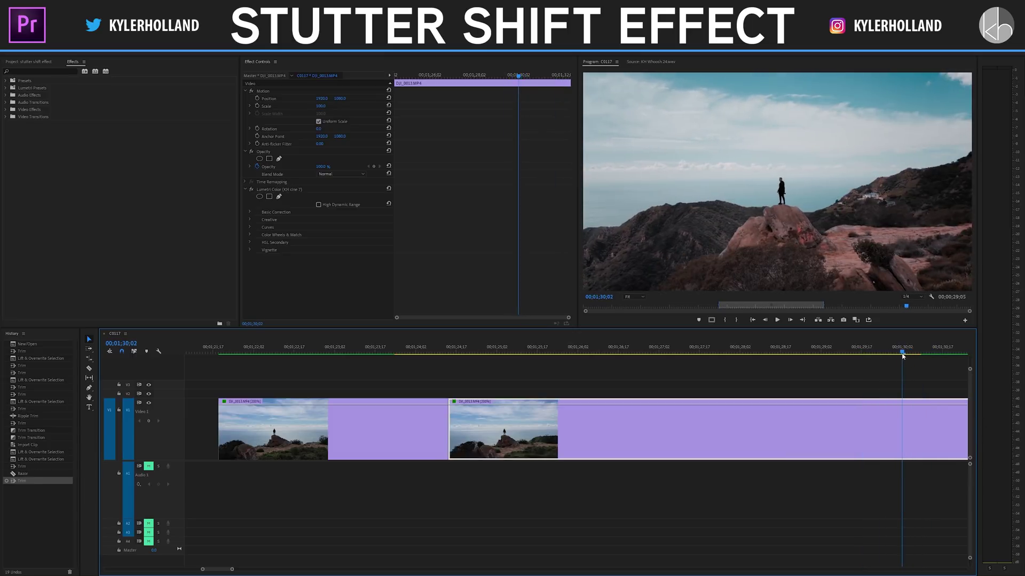
{"action": "left_click", "coordinate": [902, 431]}
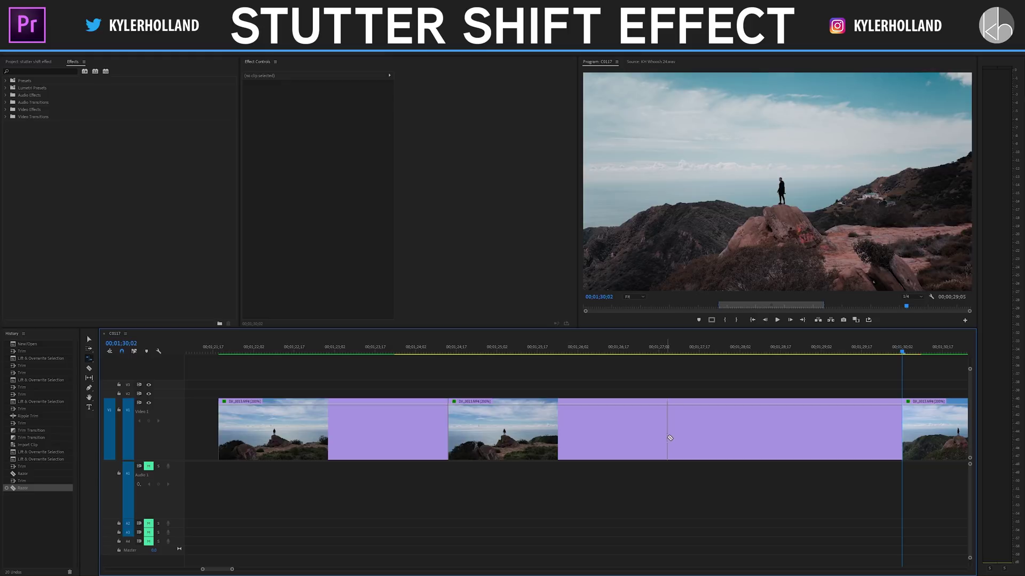
- Rate-stretch the middle DJI_0013.MP4 segment down to a single frame and move the last segment up against it
{"action": "left_click_drag", "start_coordinate": [900, 431], "coordinate": [697, 427]}
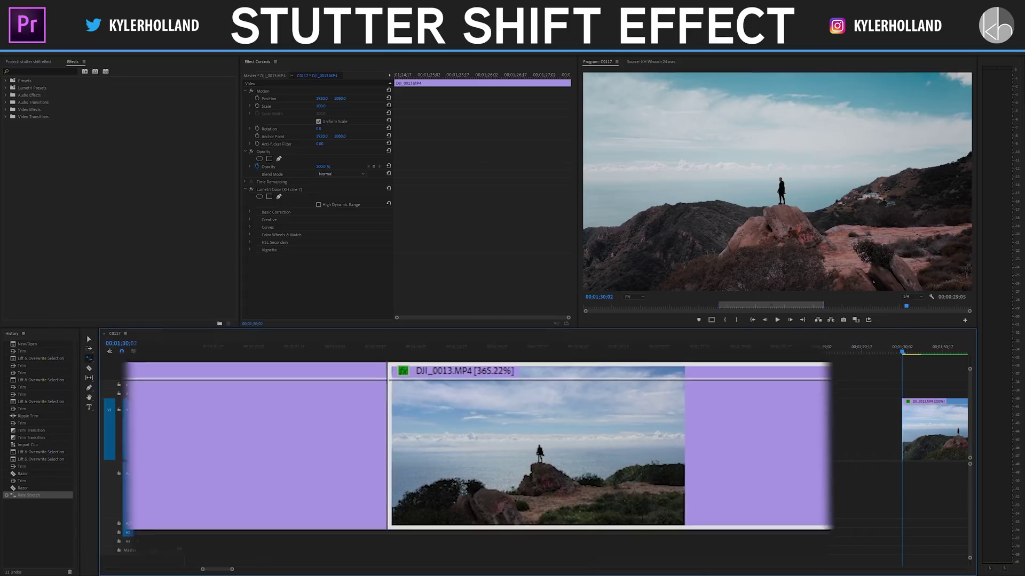
{"action": "left_click_drag", "start_coordinate": [685, 435], "coordinate": [423, 433]}
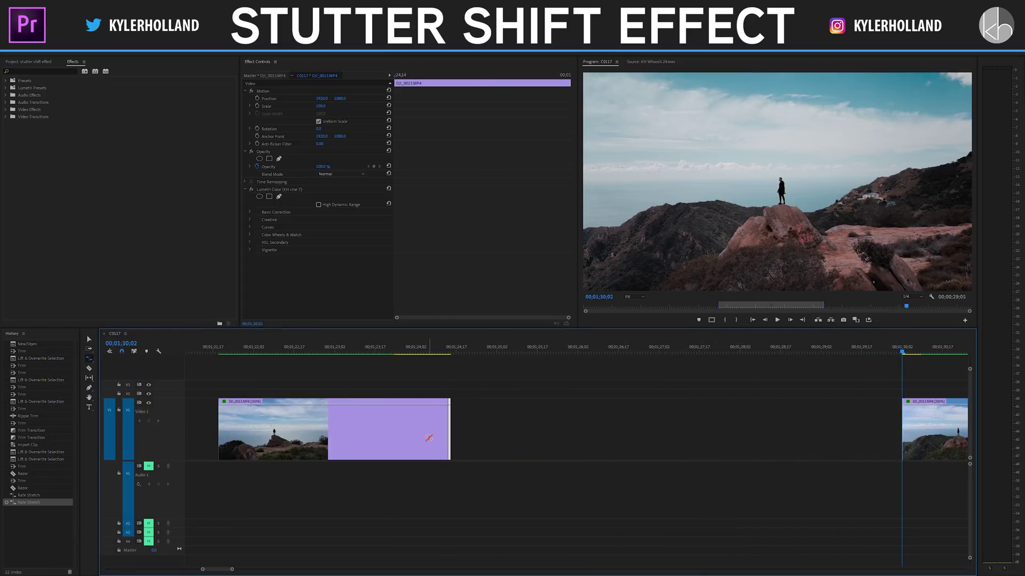
{"action": "left_click_drag", "start_coordinate": [919, 432], "coordinate": [469, 437]}
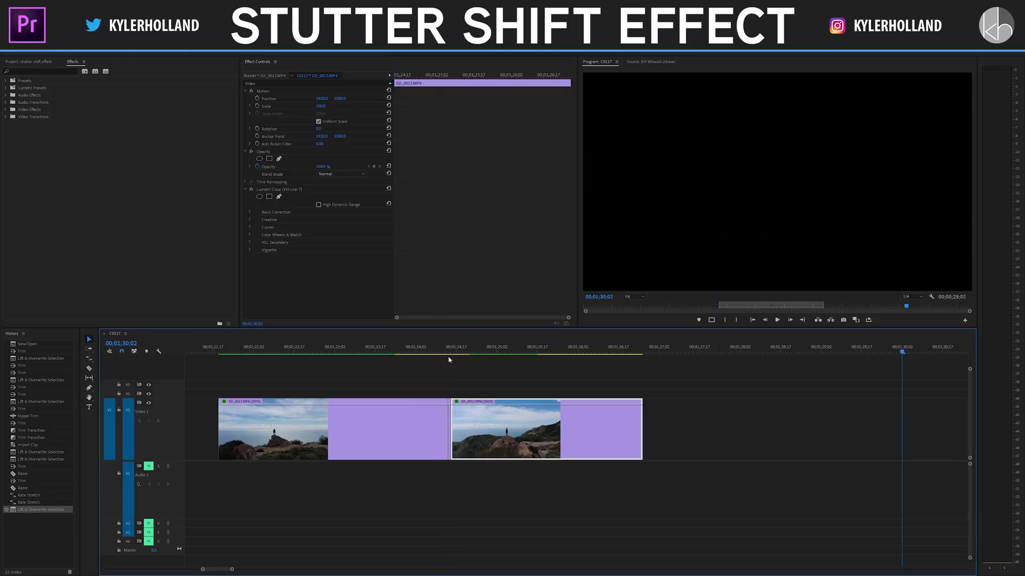
- Play back the sped-up jump between the first and last segments around 00;01;24;14
{"action": "left_click", "coordinate": [442, 350]}
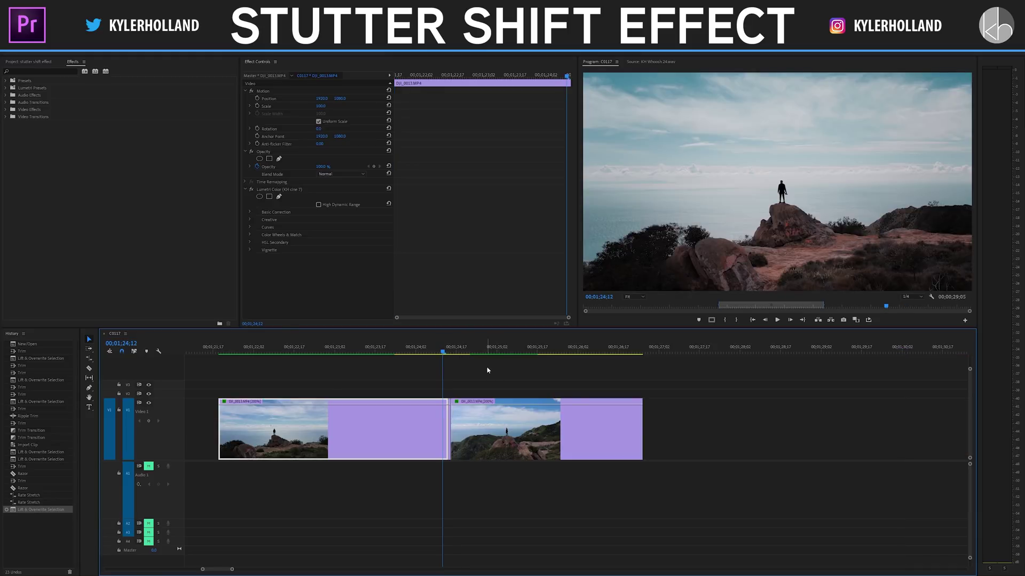
{"action": "key", "text": "="}
{"action": "key", "text": "="}
{"action": "left_click", "coordinate": [458, 353]}
{"action": "key", "text": "space"}
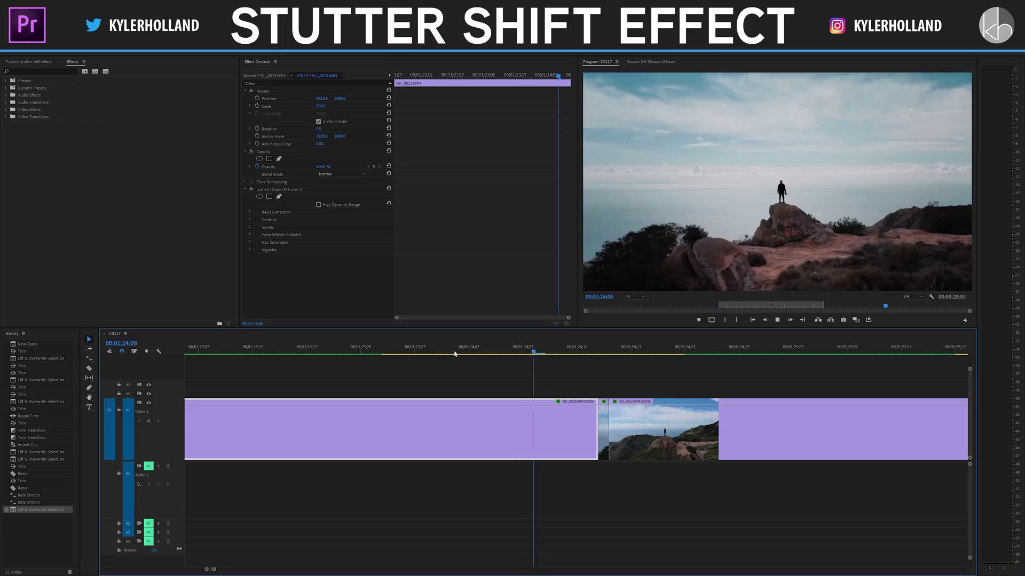
{"action": "left_click", "coordinate": [458, 353]}
{"action": "key", "text": "space"}
{"action": "left_click", "coordinate": [457, 353]}
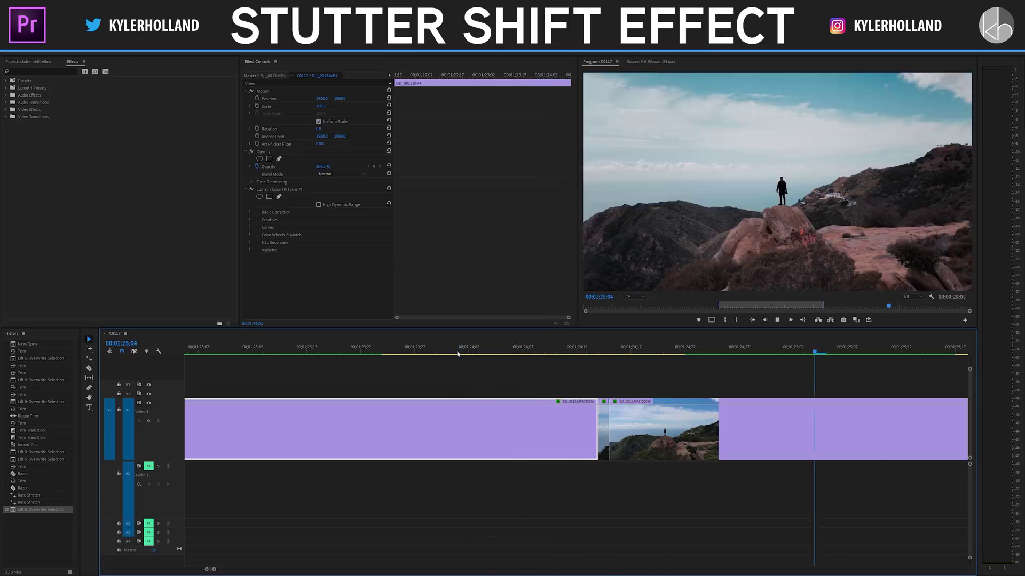
{"action": "key", "text": "space"}
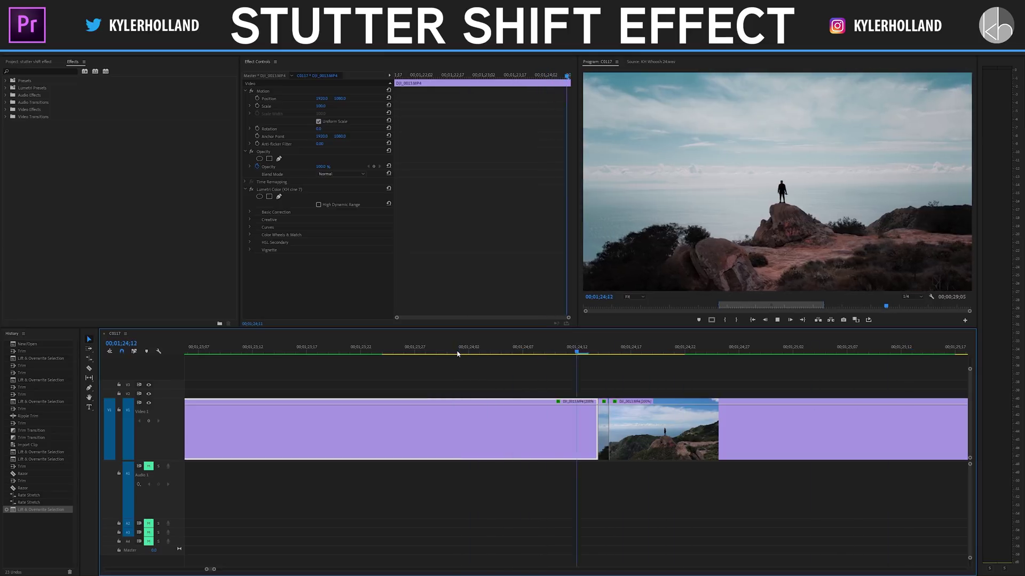
- Move the last segment later to open a gap, and rate-stretch the one-frame segment to three frames, ending at 00;01;24;17
{"action": "left_click", "coordinate": [646, 441]}
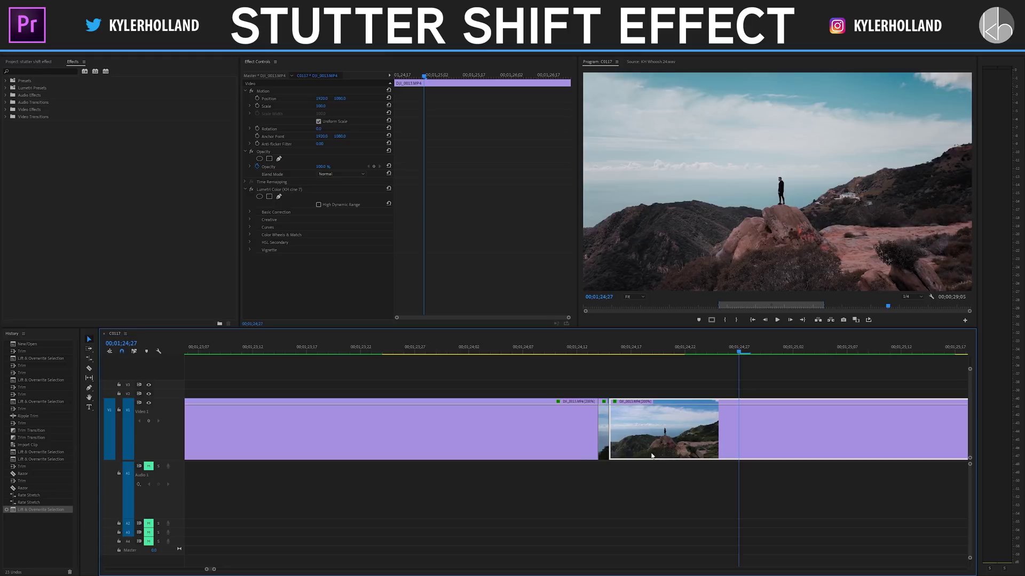
{"action": "left_click_drag", "start_coordinate": [620, 435], "coordinate": [793, 438]}
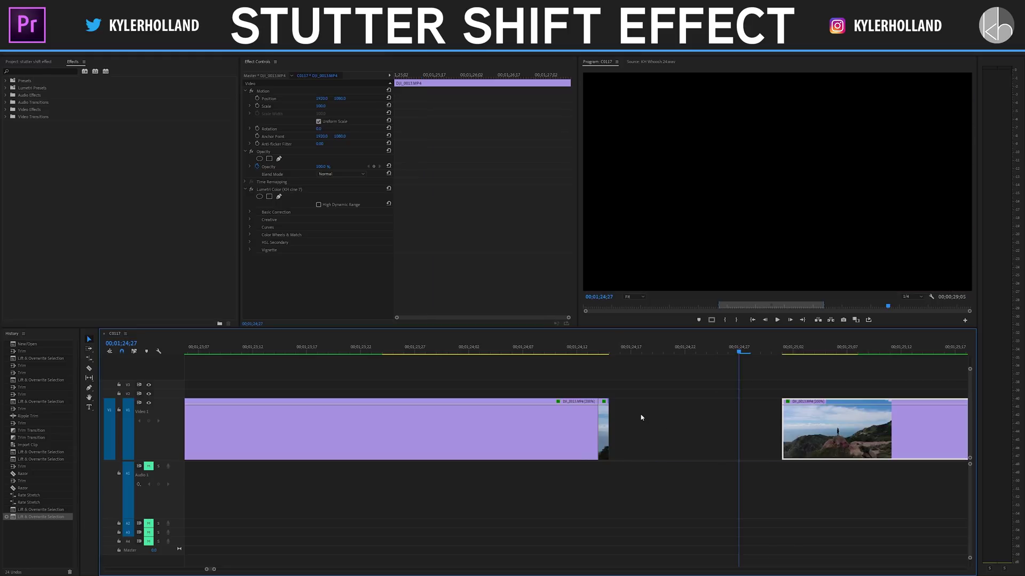
{"action": "left_click", "coordinate": [598, 353]}
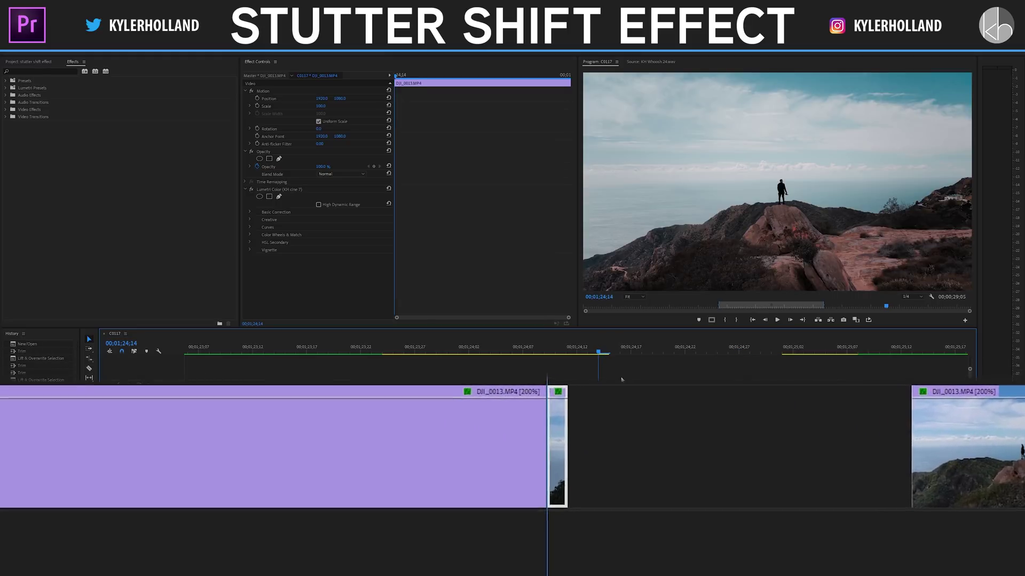
{"action": "mouse_move", "coordinate": [610, 350]}
{"action": "left_mouse_down"}
{"action": "mouse_move", "coordinate": [663, 350]}
{"action": "mouse_move", "coordinate": [599, 356]}
{"action": "left_mouse_up"}
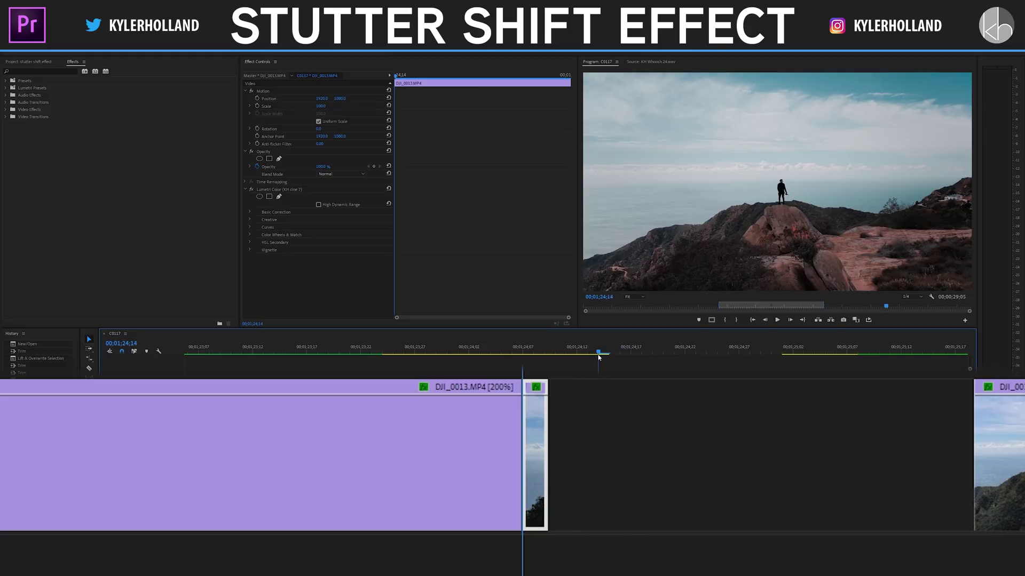
{"action": "key", "text": "Right"}
{"action": "key", "text": "Right"}
{"action": "key", "text": "Right"}
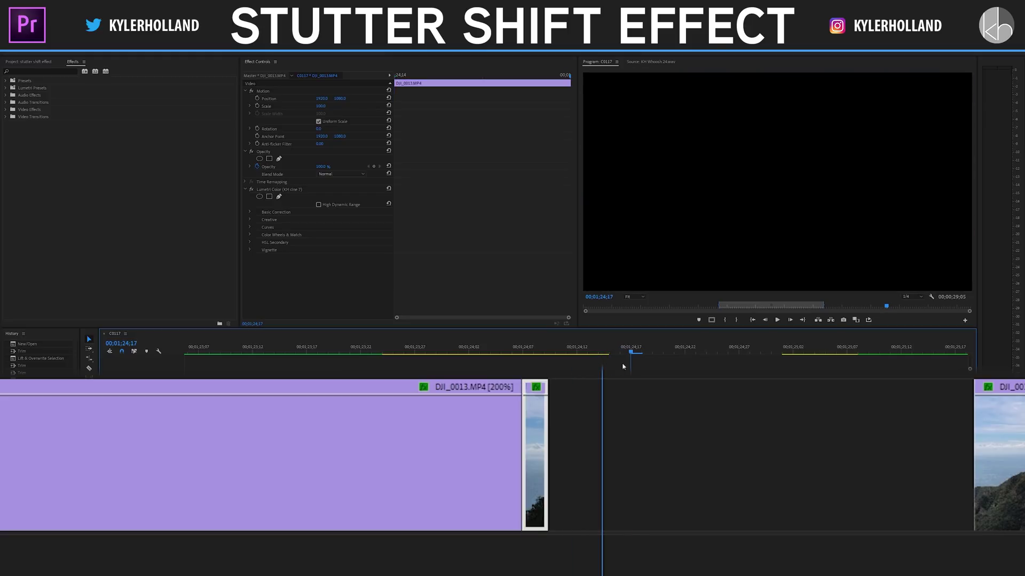
{"action": "key", "text": "b"}
{"action": "left_click_drag", "start_coordinate": [543, 462], "coordinate": [601, 459]}
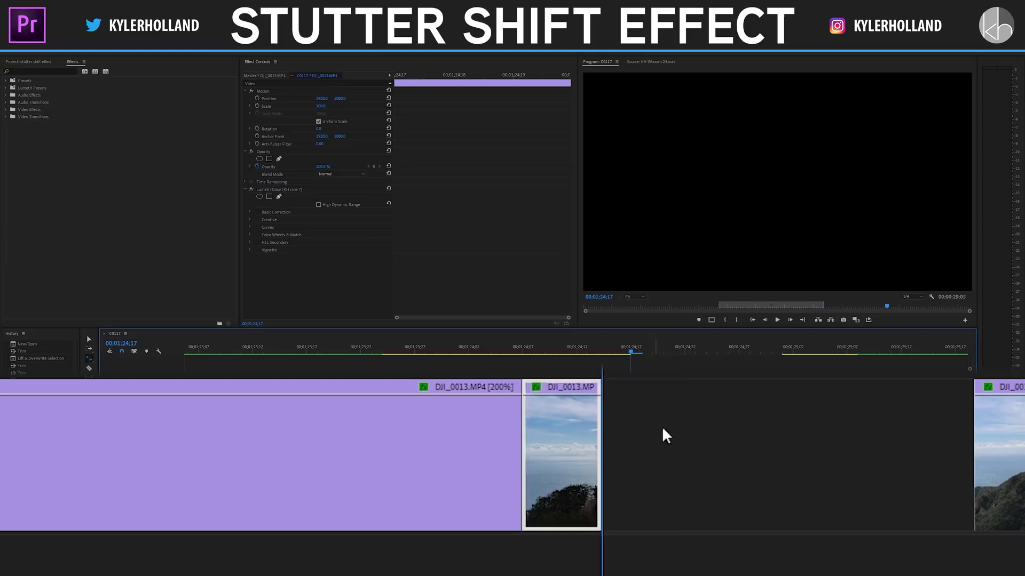
- Paste two copies of the three-frame segment after the original and move the last segment directly behind them
{"action": "key", "text": "ctrl+v"}
{"action": "key", "text": "ctrl+v"}
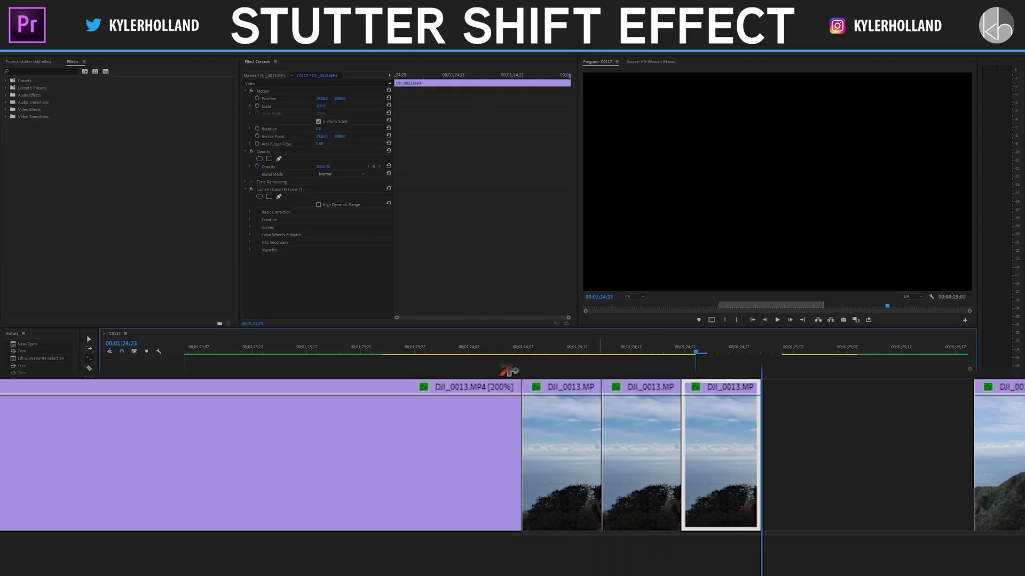
{"action": "left_click_drag", "start_coordinate": [1005, 464], "coordinate": [857, 455]}
- Play back the repeated segments and place the playhead at 00;01;24;11, three frames before the first of them
{"action": "left_click", "coordinate": [485, 352]}
{"action": "key", "text": "space"}
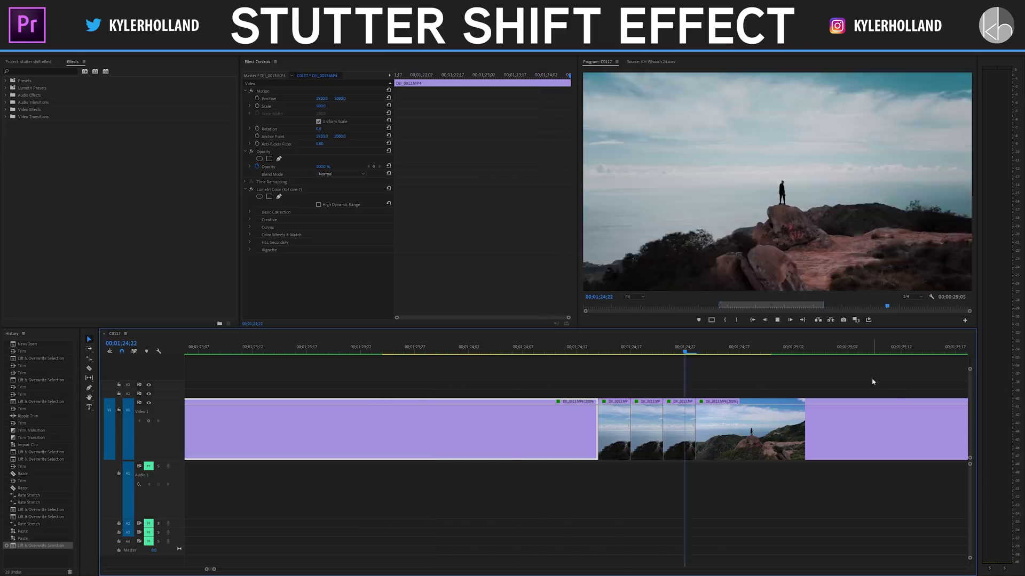
{"action": "key", "text": "space"}
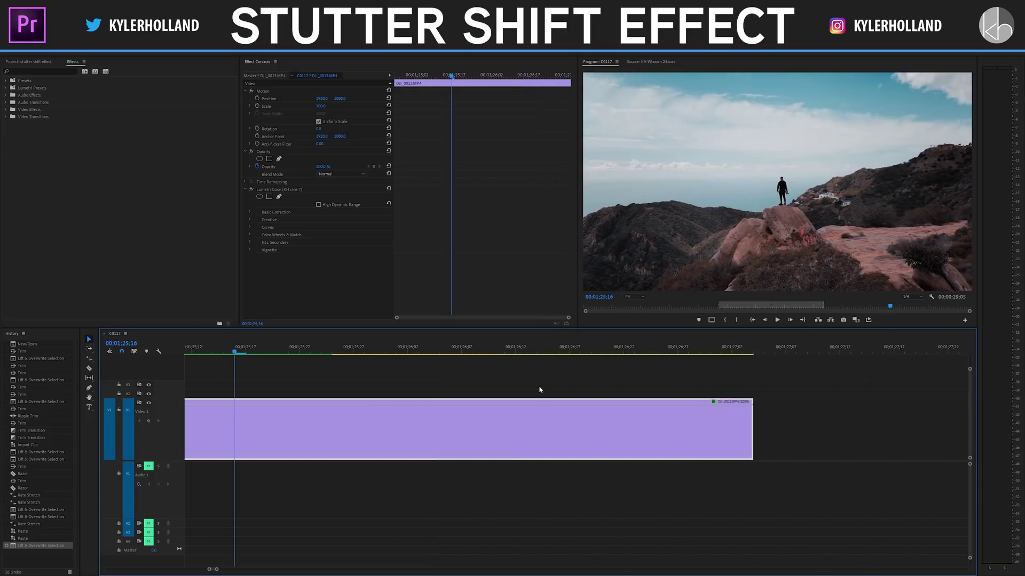
{"action": "key", "text": "minus"}
{"action": "key", "text": "minus"}
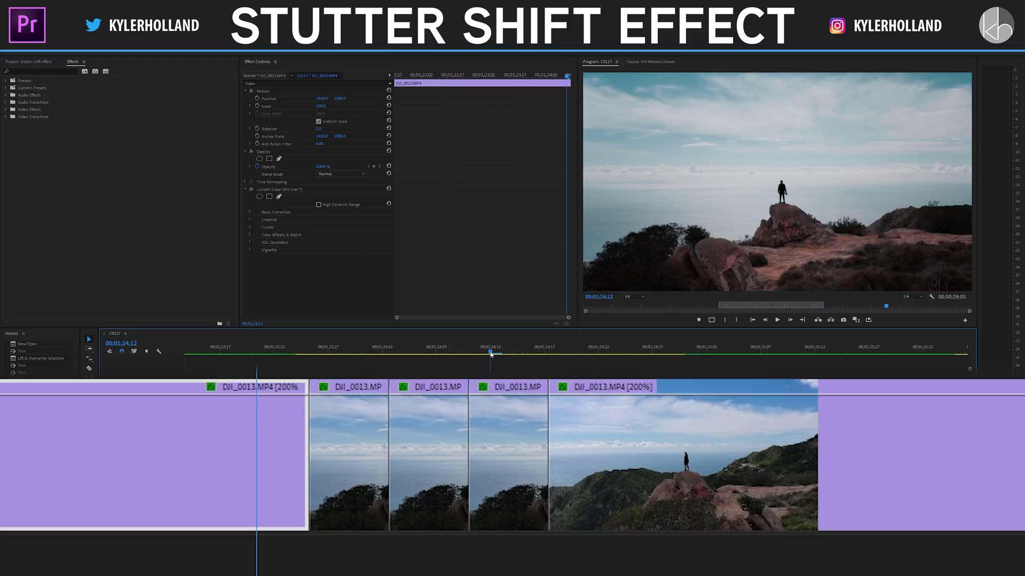
{"action": "mouse_move", "coordinate": [490, 353]}
{"action": "left_mouse_down"}
{"action": "mouse_move", "coordinate": [589, 352]}
{"action": "mouse_move", "coordinate": [479, 351]}
{"action": "left_mouse_up"}
- Try the default transition between the uncut opening segment and the first three-frame segment, and remove it
{"action": "left_click", "coordinate": [551, 439]}
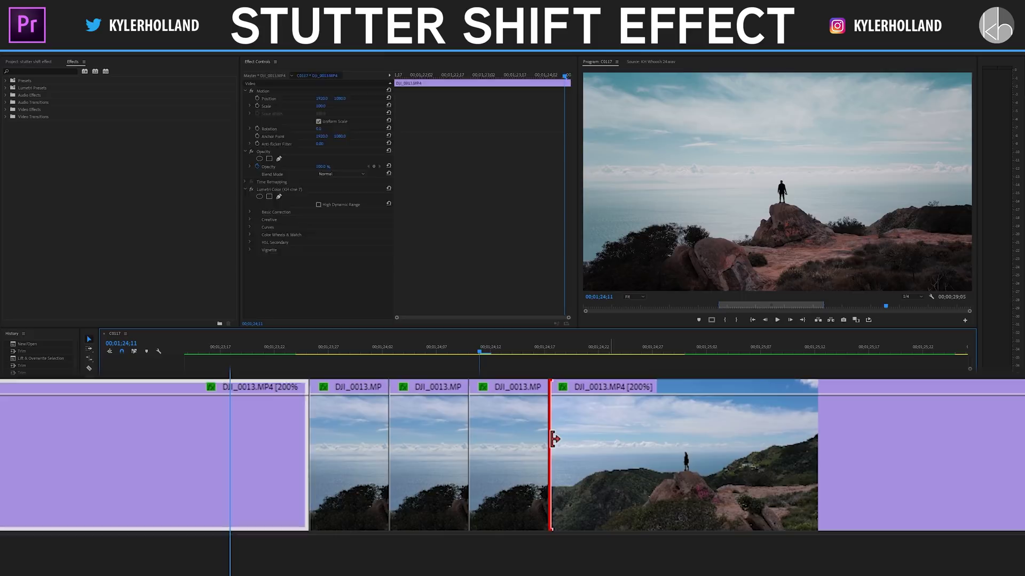
{"action": "right_click", "coordinate": [310, 458]}
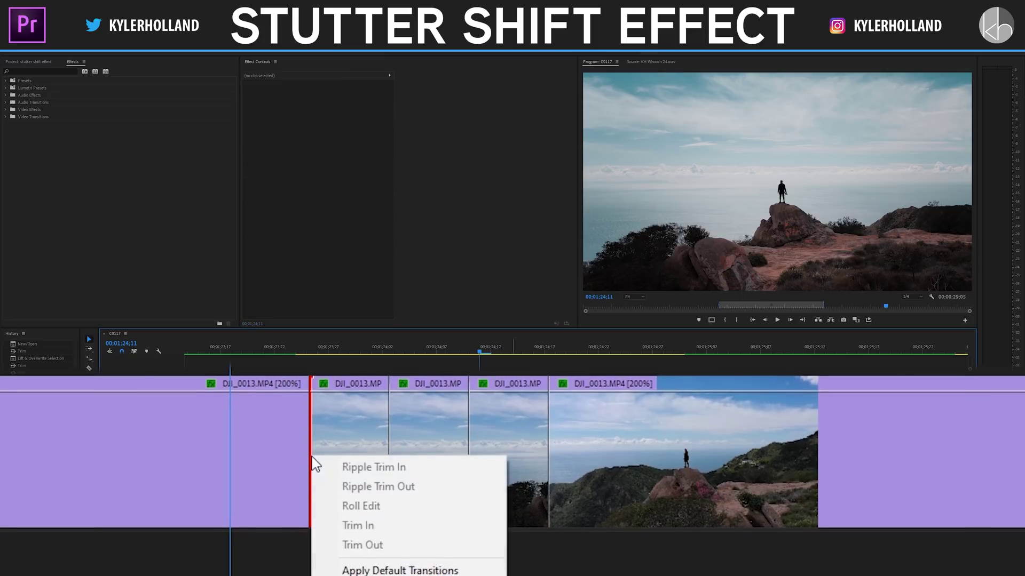
{"action": "left_click", "coordinate": [396, 550]}
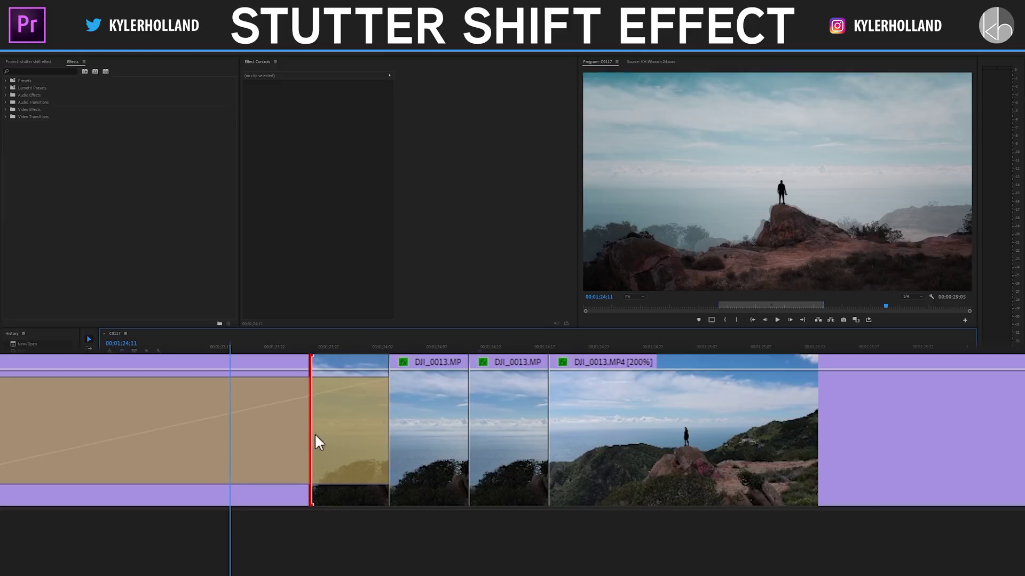
{"action": "left_click", "coordinate": [40, 406]}
{"action": "key", "text": "Delete"}
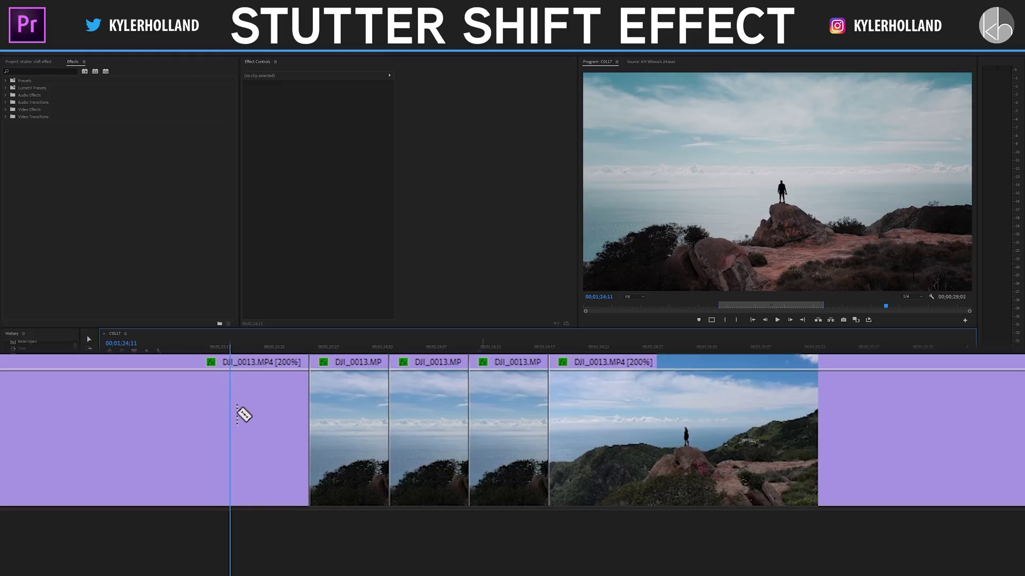
- Cut the opening segment at 00;01;24;11 and apply the default transition between the new three-frame piece and the first repeated segment
{"action": "left_click", "coordinate": [237, 415]}
{"action": "key", "text": "v"}
{"action": "right_click", "coordinate": [315, 416]}
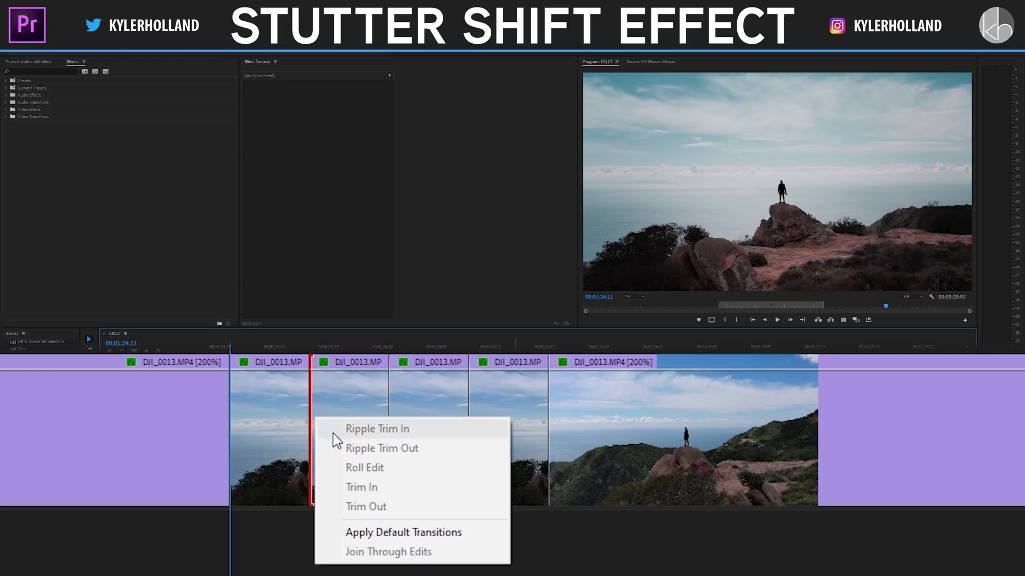
{"action": "left_click", "coordinate": [398, 531]}
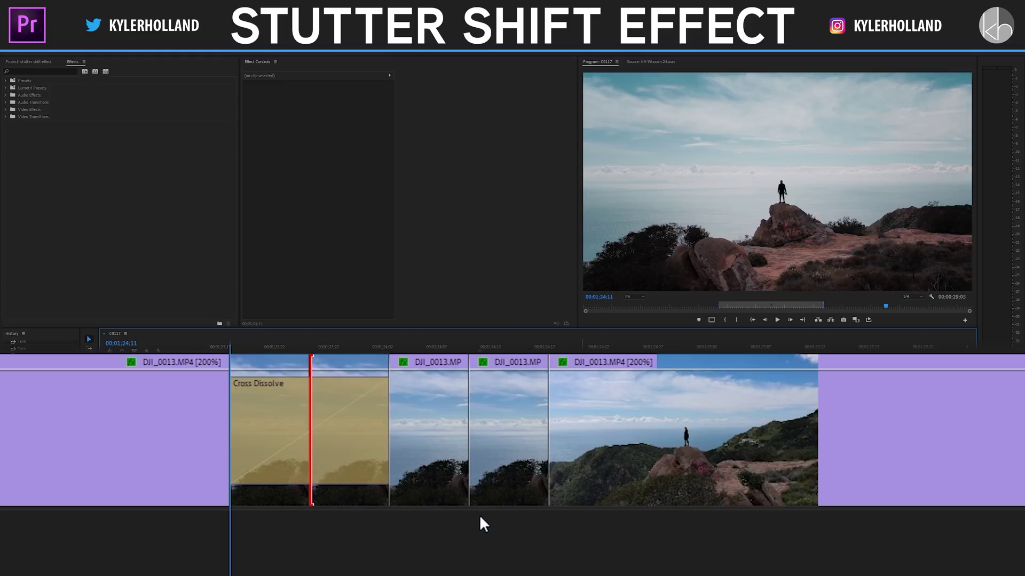
- Cut the last segment three frames in, apply the default transition between that piece and the third repeated segment, and play the result
{"action": "left_click", "coordinate": [629, 428]}
{"action": "right_click", "coordinate": [558, 433]}
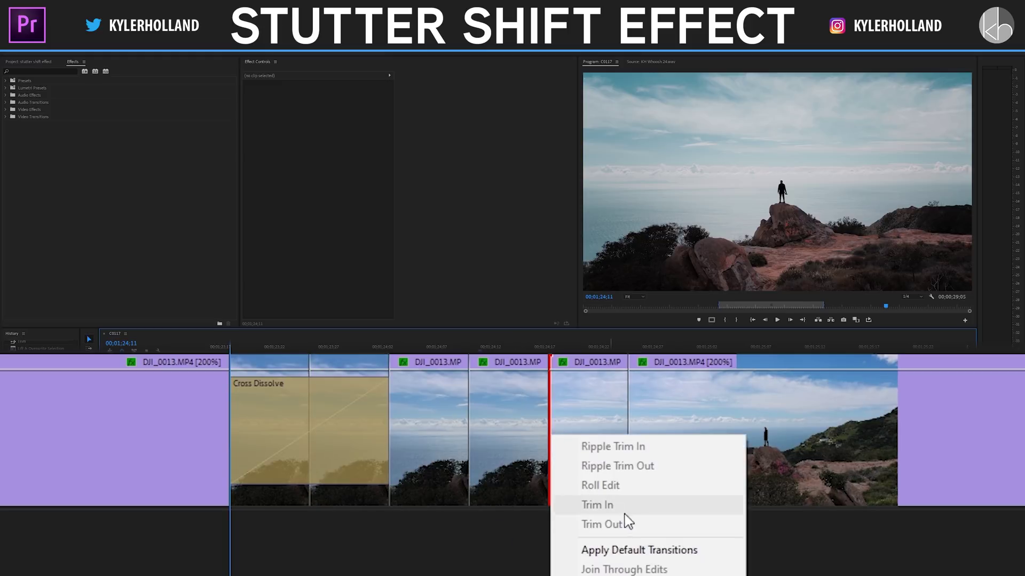
{"action": "left_click", "coordinate": [643, 548]}
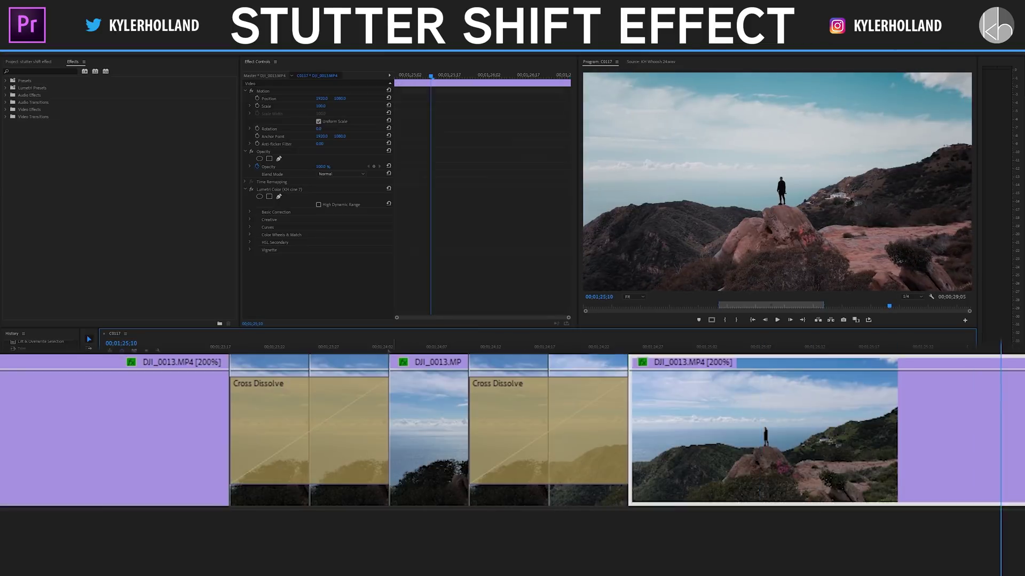
{"action": "left_click", "coordinate": [353, 348]}
{"action": "key", "text": "space"}
- Play back the stutter segments with their cross dissolves
{"action": "key", "text": "space"}
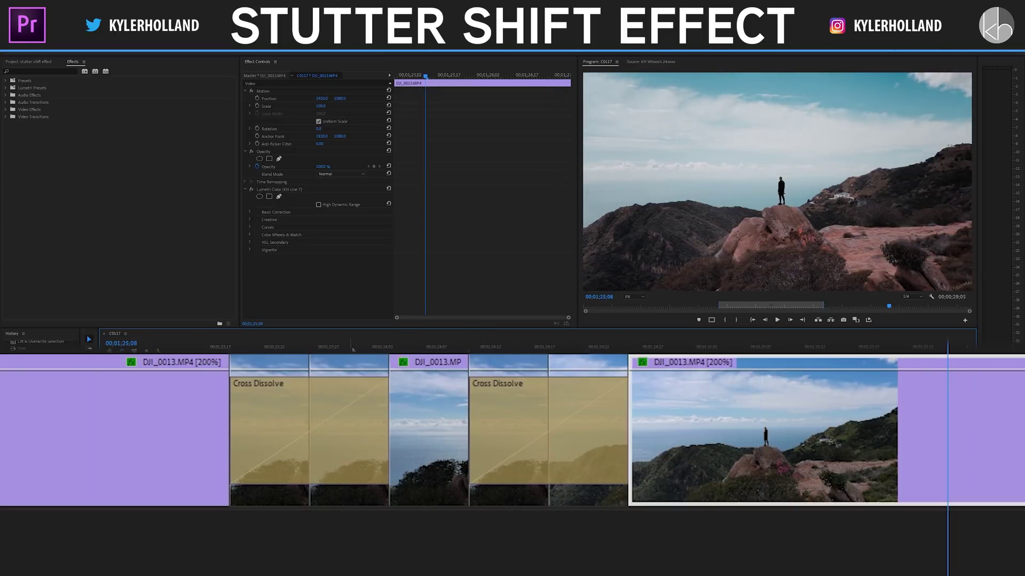
{"action": "left_click", "coordinate": [352, 348]}
{"action": "key", "text": "space"}
{"action": "key", "text": "space"}
- Open the project's glitch and whoosh sound effects in the source viewer and listen to the glitch sound
{"action": "left_click", "coordinate": [28, 62]}
{"action": "double_click", "coordinate": [50, 171]}
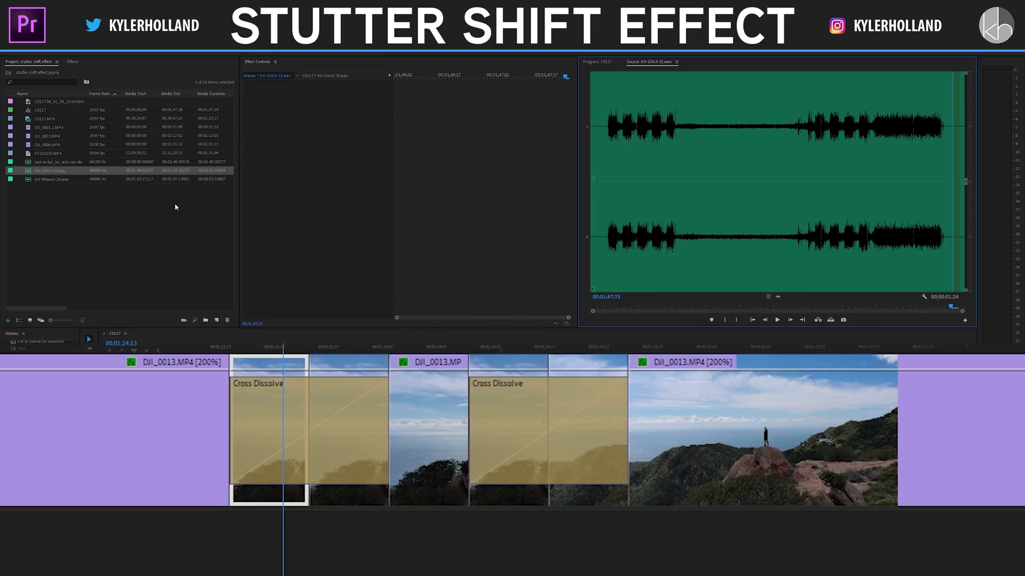
{"action": "double_click", "coordinate": [29, 181]}
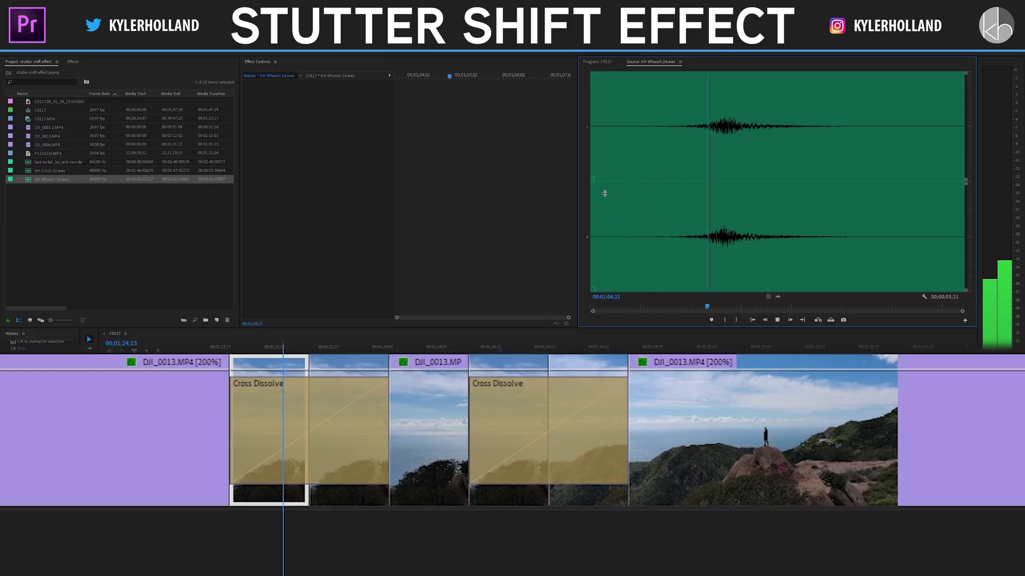
{"action": "double_click", "coordinate": [29, 171]}
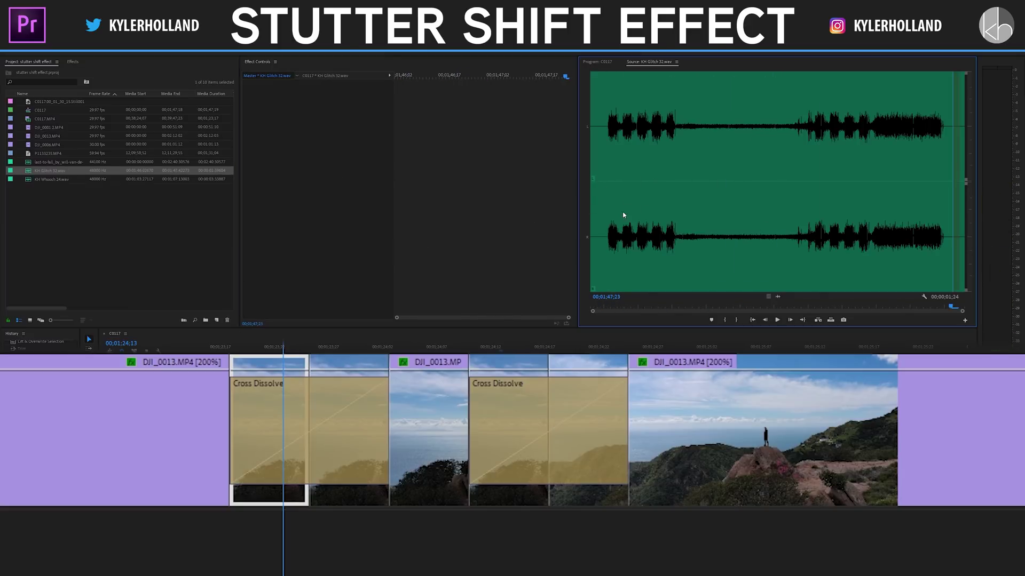
{"action": "key", "text": "space"}
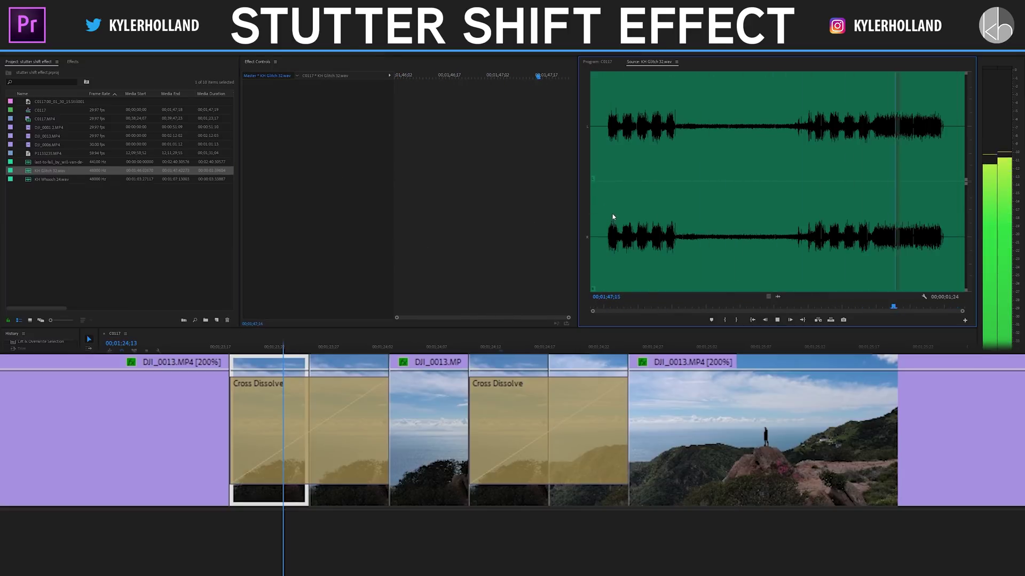
- Lay the glitch sound, trimmed to the stutter segments, on the first audio track and the whoosh sound beneath it on the second
{"action": "left_click_drag", "start_coordinate": [31, 174], "coordinate": [347, 459]}
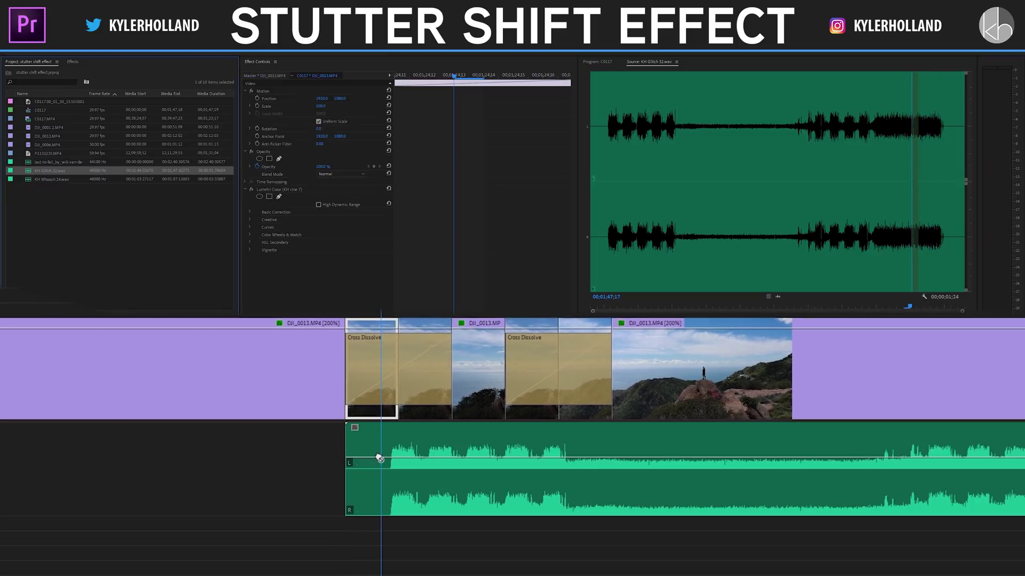
{"action": "left_click", "coordinate": [613, 447]}
{"action": "key", "text": "v"}
{"action": "left_click", "coordinate": [661, 444]}
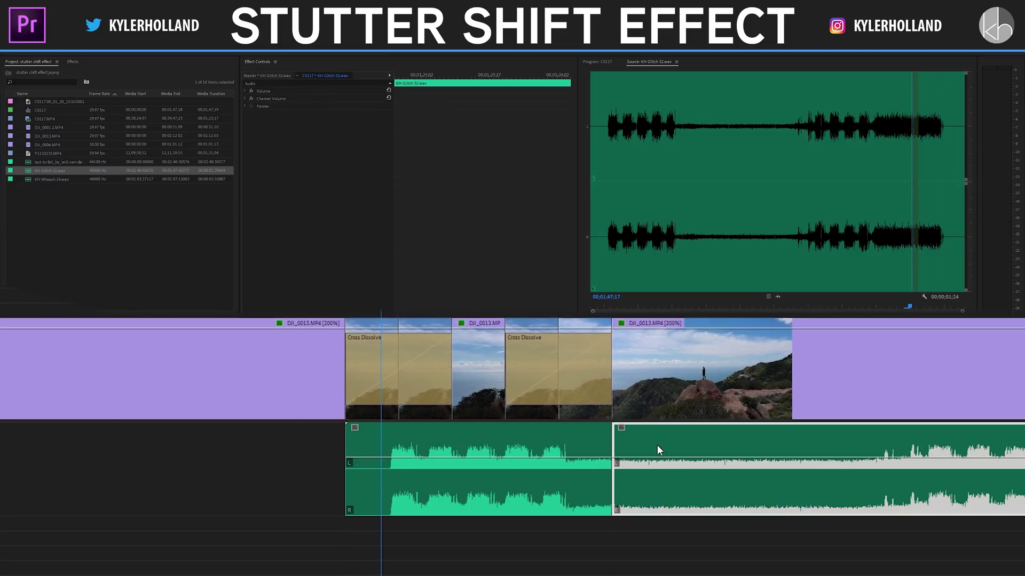
{"action": "key", "text": "Delete"}
{"action": "left_click", "coordinate": [444, 451]}
{"action": "left_click_drag", "start_coordinate": [72, 180], "coordinate": [115, 523]}
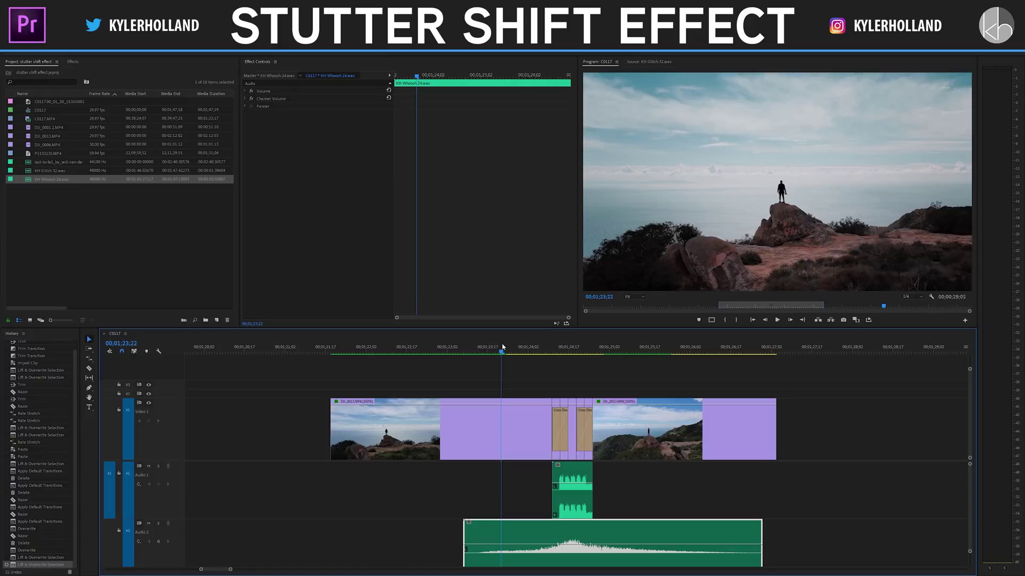
- Mark the In point at 00;01;23;22 and the Out point at 00;01;25;19, and render that range
{"action": "key", "text": "i"}
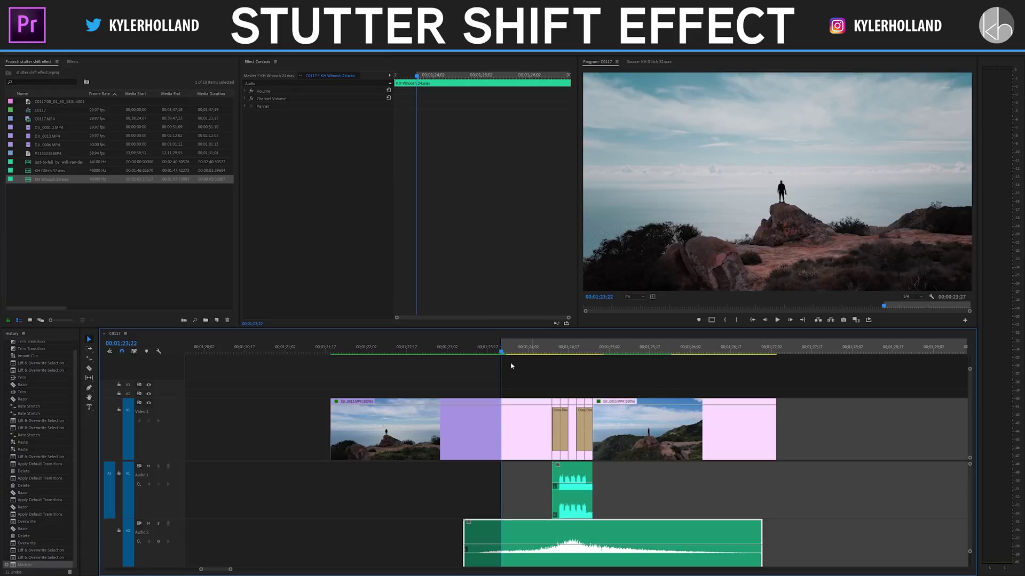
{"action": "left_click", "coordinate": [656, 348]}
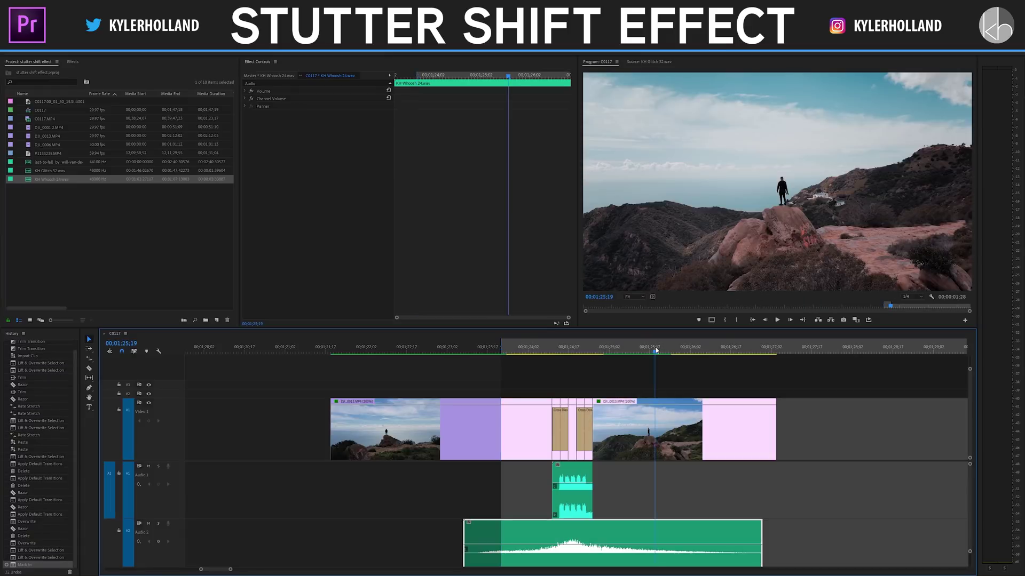
{"action": "key", "text": "o"}
{"action": "left_click", "coordinate": [52, 26]}
{"action": "left_click", "coordinate": [80, 64]}
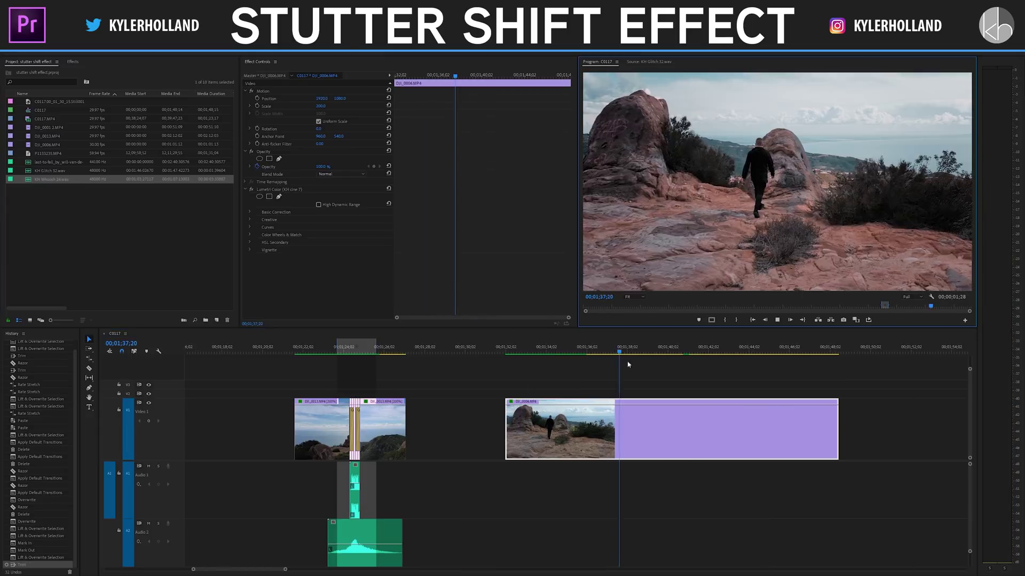
- Extend the end of the second drone clip, and cut it at 00;01;41;05 and again further along to isolate a middle section
{"action": "left_click_drag", "start_coordinate": [838, 431], "coordinate": [964, 432]}
{"action": "scroll", "coordinate": [853, 422], "scroll_direction": "down", "scroll_amount": 2}
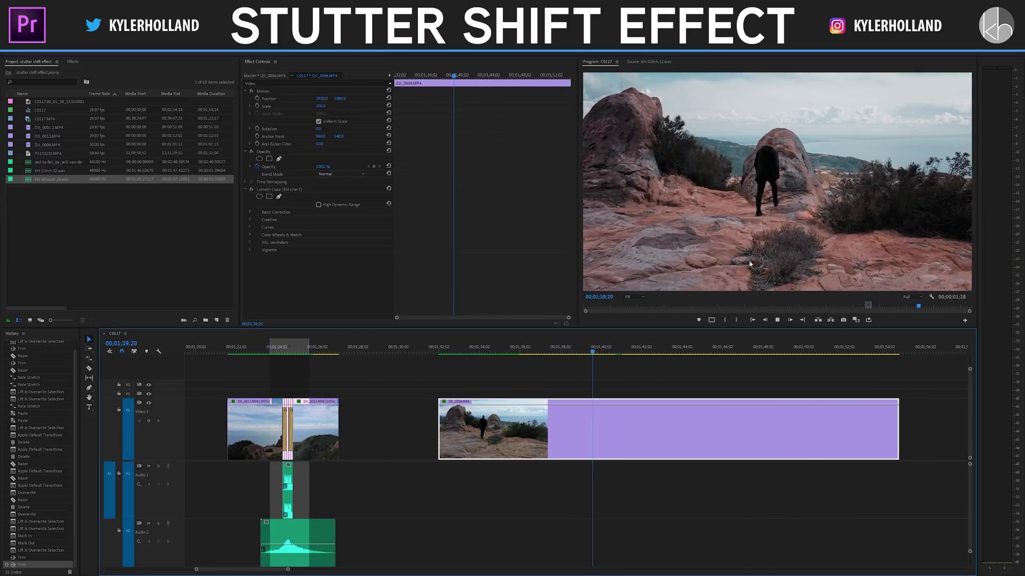
{"action": "key", "text": "space"}
{"action": "key", "text": "c"}
{"action": "left_click", "coordinate": [622, 426]}
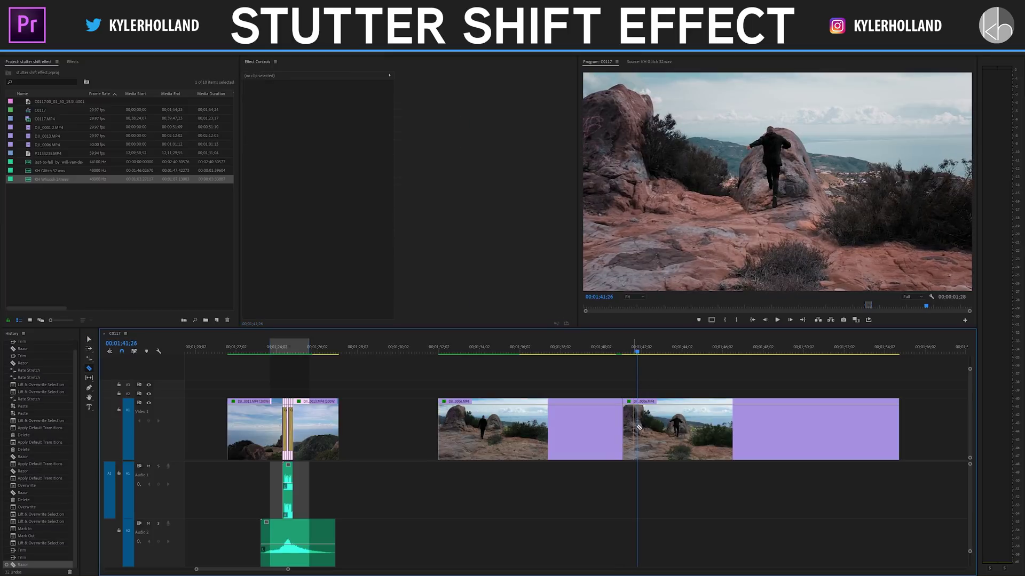
{"action": "left_click", "coordinate": [750, 434]}
- Rate-stretch the isolated middle section down to three frames, ending at 00;01;41;08
{"action": "key", "text": "r"}
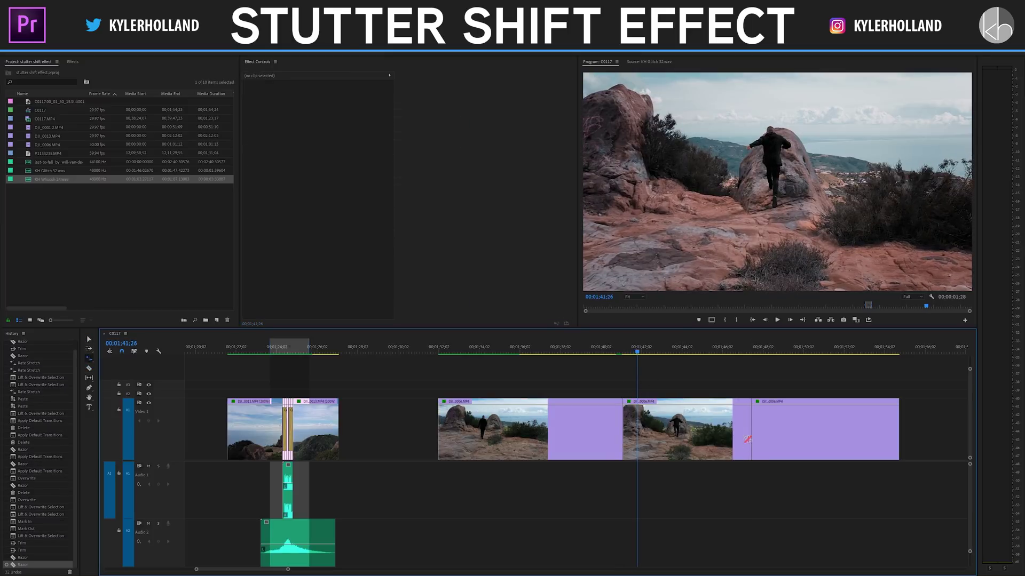
{"action": "left_click_drag", "start_coordinate": [623, 422], "coordinate": [627, 409]}
{"action": "left_click", "coordinate": [620, 349]}
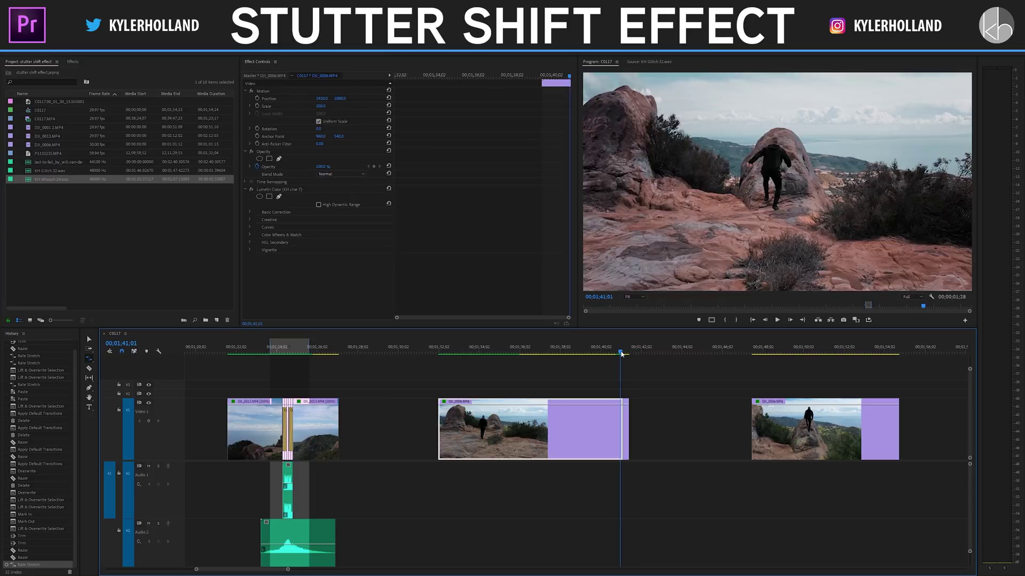
{"action": "key", "text": "="}
{"action": "key", "text": "="}
{"action": "key", "text": "="}
{"action": "left_click", "coordinate": [599, 351]}
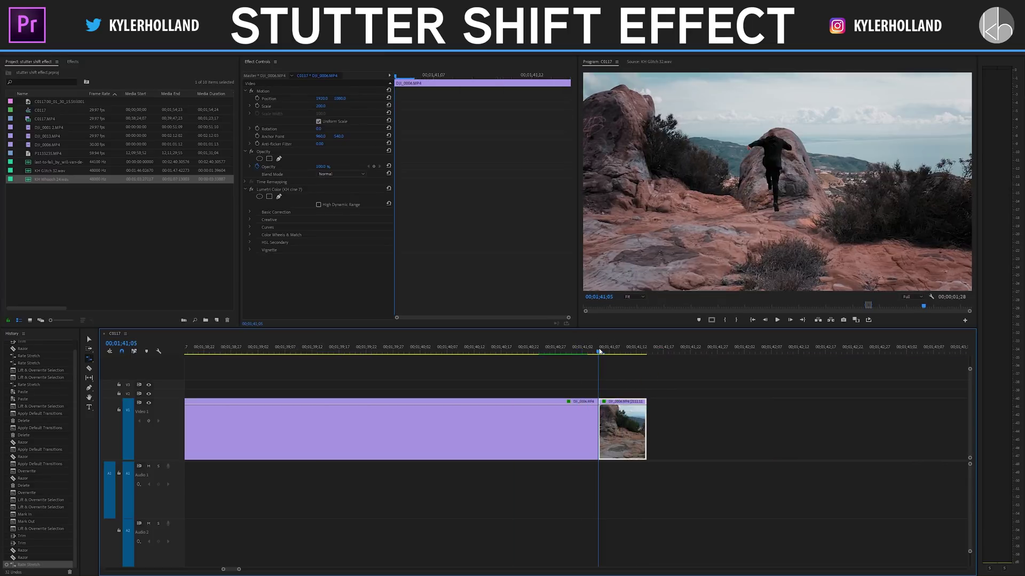
{"action": "key", "text": "Right"}
{"action": "key", "text": "Right"}
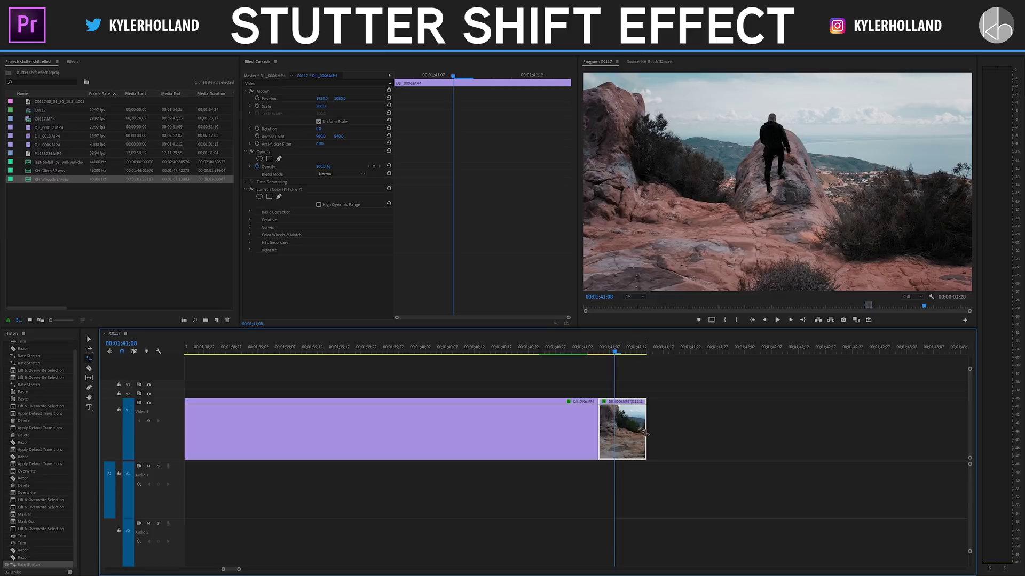
{"action": "left_click_drag", "start_coordinate": [644, 432], "coordinate": [614, 429]}
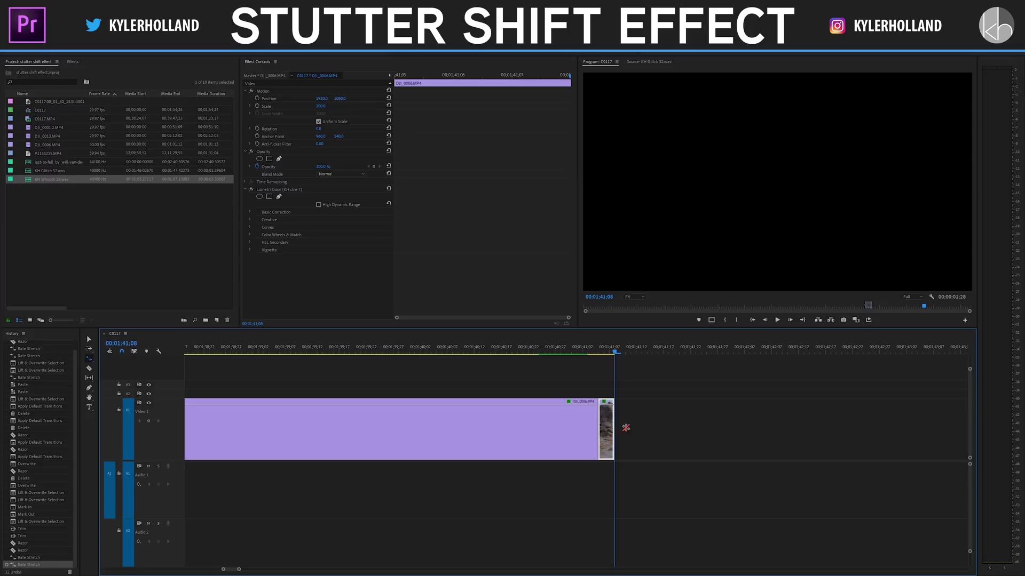
- Paste two copies of the three-frame segment directly after it, and move the remaining clip close behind them
{"action": "key", "text": "ctrl+v"}
{"action": "key", "text": "ctrl+v"}
{"action": "left_click", "coordinate": [693, 417]}
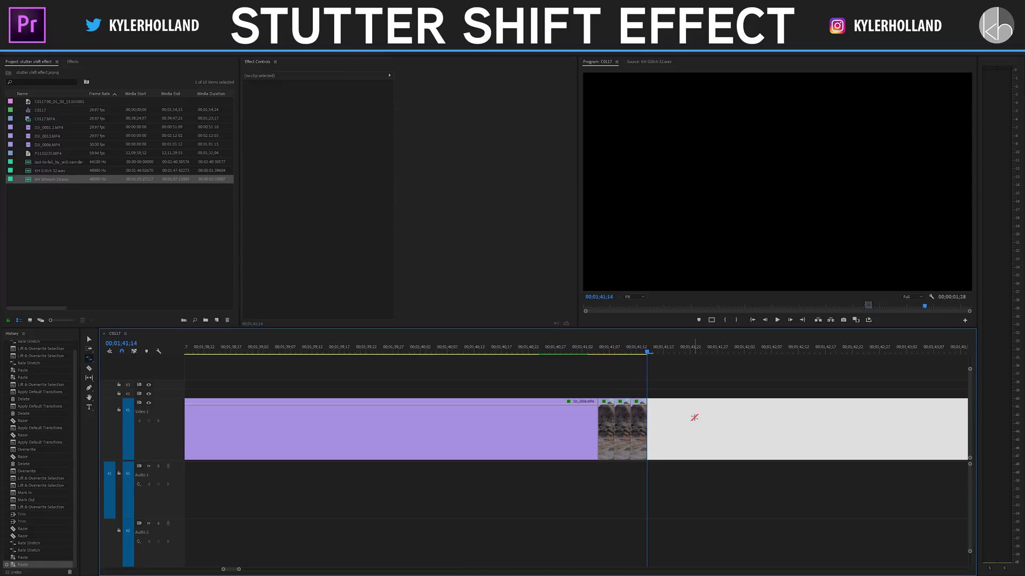
{"action": "key", "text": "="}
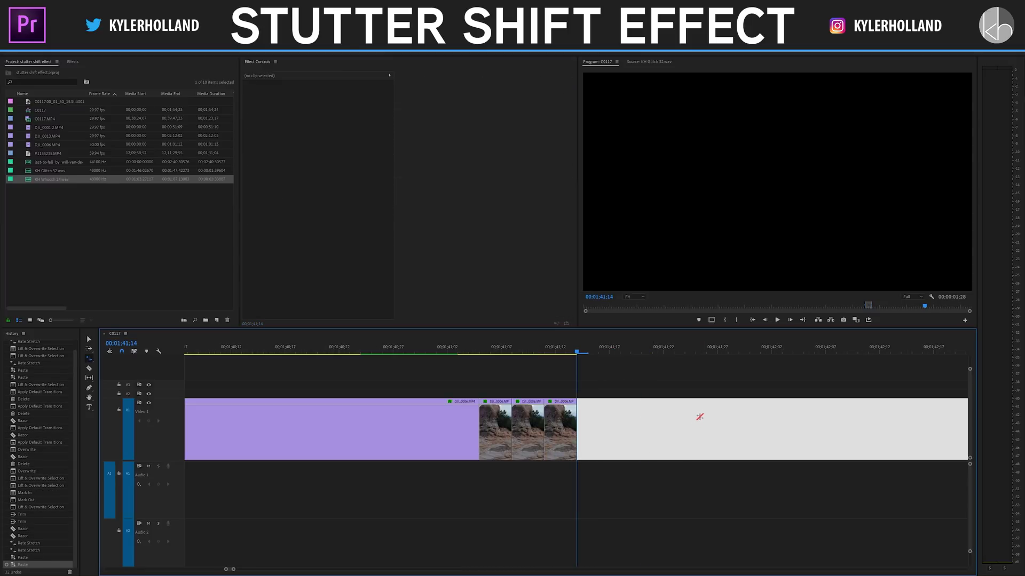
{"action": "key", "text": "minus"}
{"action": "key", "text": "minus"}
{"action": "key", "text": "minus"}
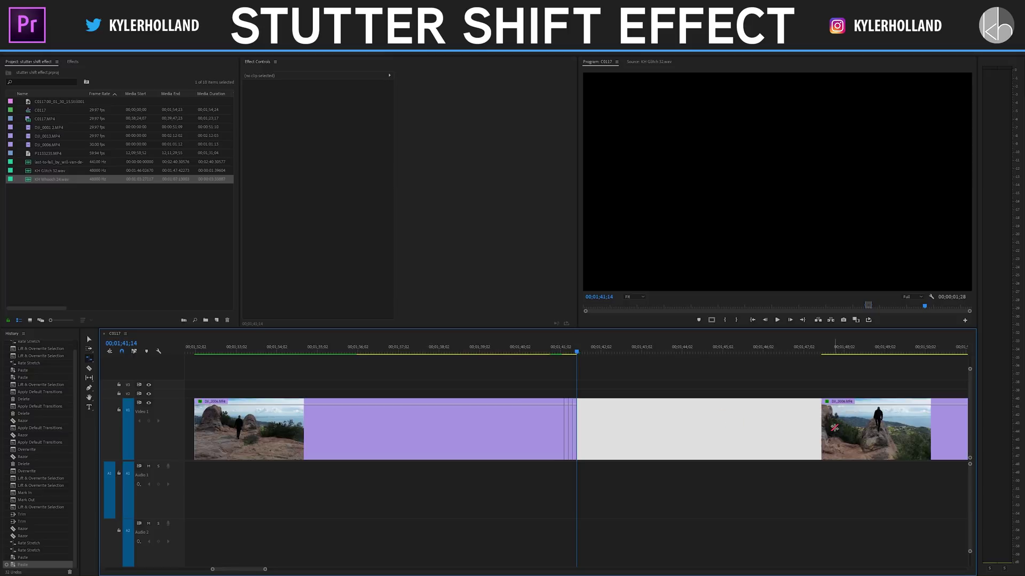
{"action": "left_click_drag", "start_coordinate": [846, 427], "coordinate": [628, 429]}
- Cut the remaining clip at 00;01;44;16, rate-stretch its first part to a short segment, and join it to the third repeated segment
{"action": "left_click", "coordinate": [595, 351]}
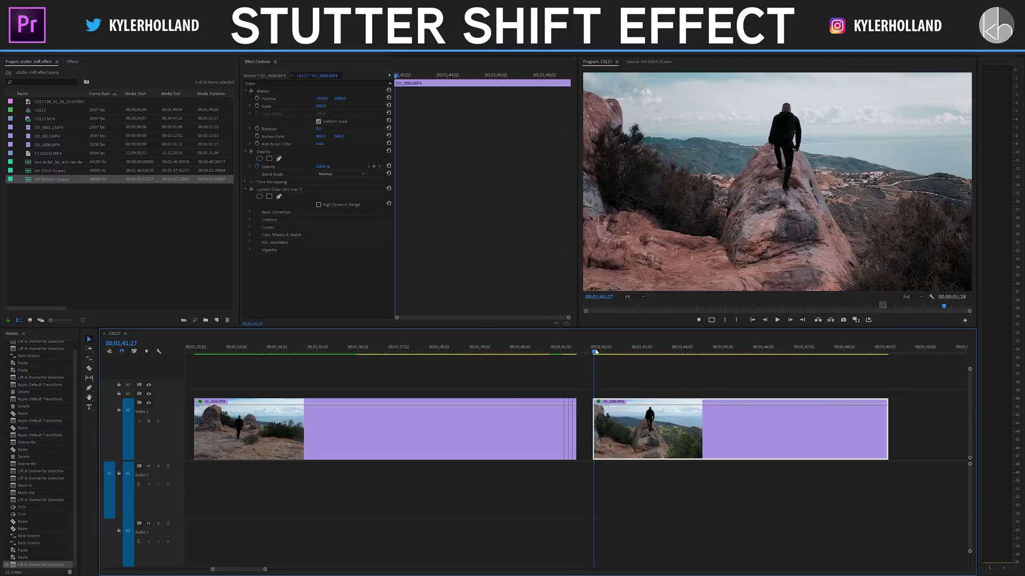
{"action": "left_click_drag", "start_coordinate": [596, 352], "coordinate": [702, 349]}
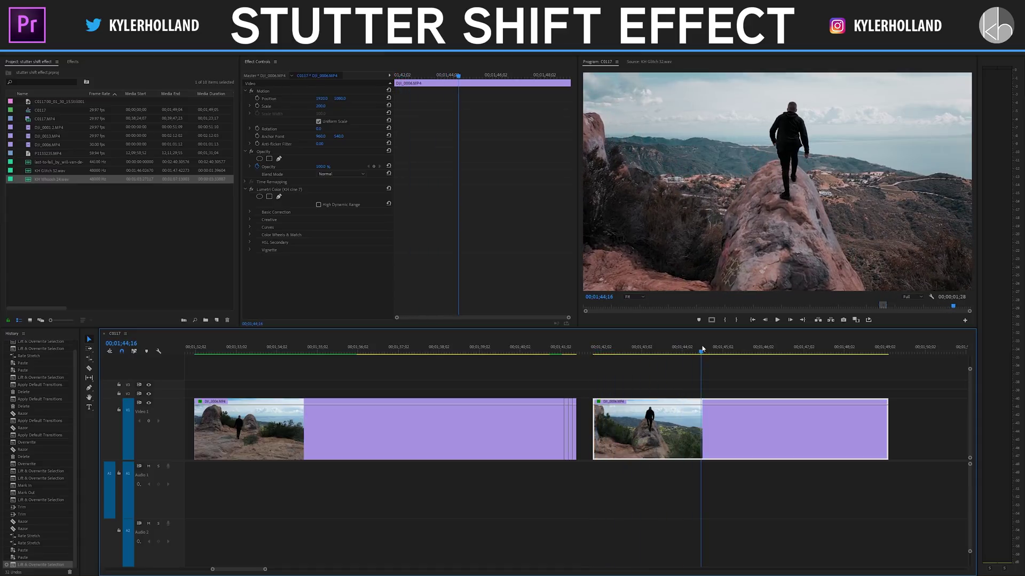
{"action": "left_click", "coordinate": [703, 424]}
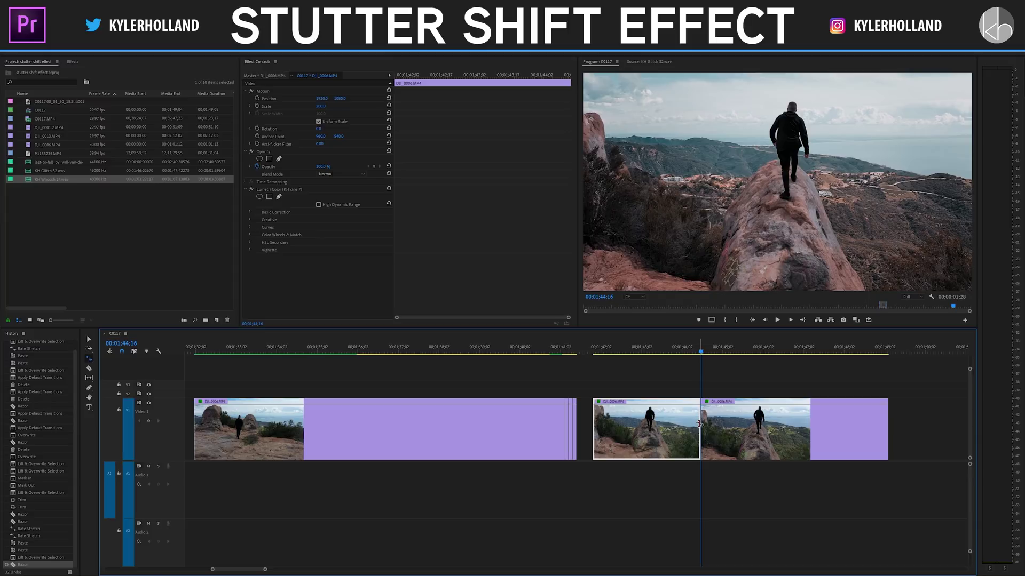
{"action": "left_click_drag", "start_coordinate": [600, 438], "coordinate": [582, 448]}
- Rate-stretch the newly joined segment to three frames, from 00;01;41;14 to 00;01;41;17
{"action": "left_click", "coordinate": [578, 352]}
{"action": "key", "text": "equal"}
{"action": "key", "text": "equal"}
{"action": "key", "text": "equal"}
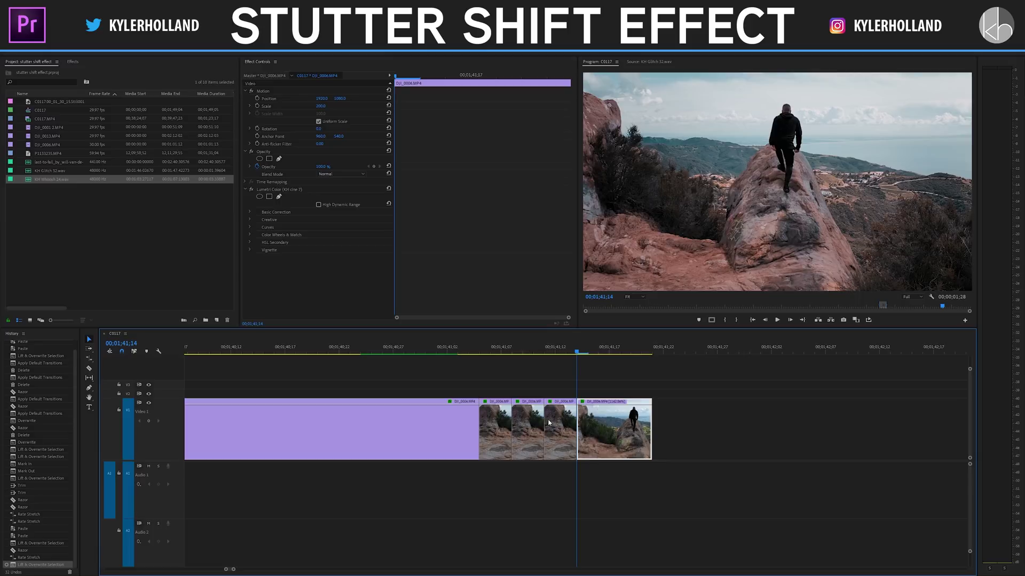
{"action": "key", "text": "Right"}
{"action": "key", "text": "Right"}
{"action": "key", "text": "Right"}
{"action": "left_click_drag", "start_coordinate": [651, 427], "coordinate": [654, 427]}
{"action": "key", "text": "ctrl+z"}
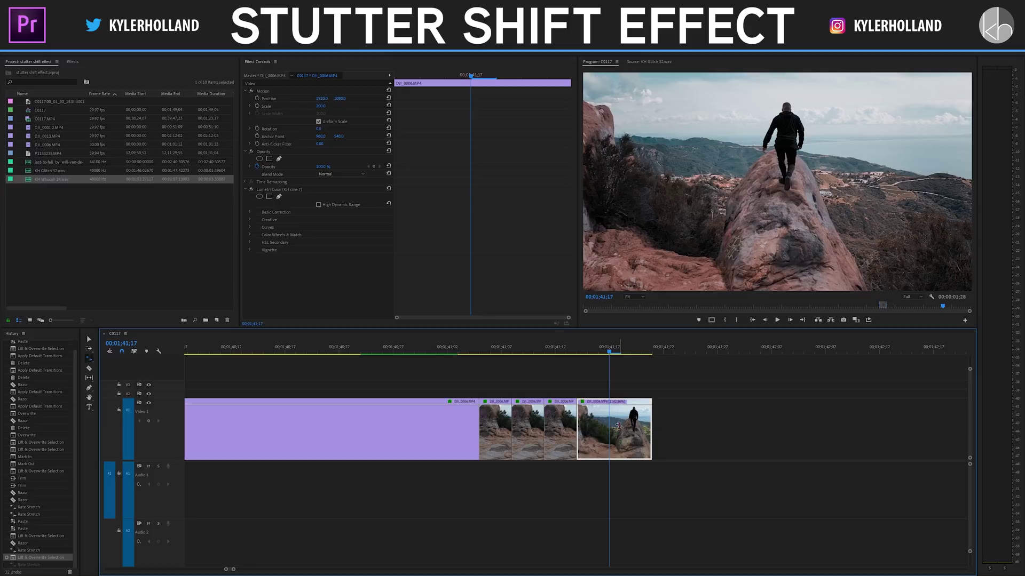
{"action": "left_click", "coordinate": [655, 425]}
{"action": "left_click_drag", "start_coordinate": [649, 425], "coordinate": [608, 425]}
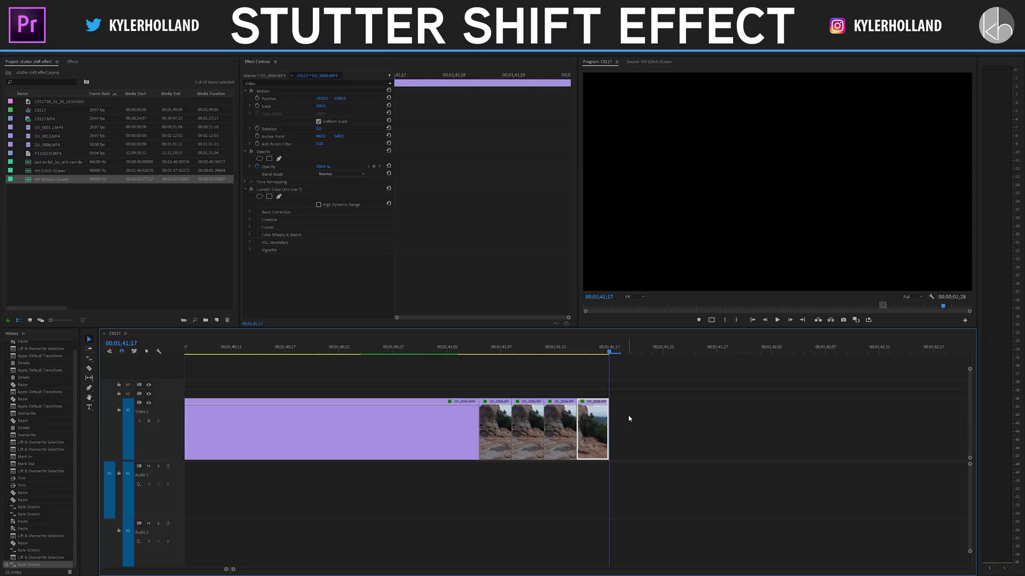
- Paste two copies of the second three-frame segment, and move the remaining clip up against the last copy
{"action": "key", "text": "ctrl+v"}
{"action": "key", "text": "ctrl+v"}
{"action": "left_click_drag", "start_coordinate": [479, 353], "coordinate": [653, 354]}
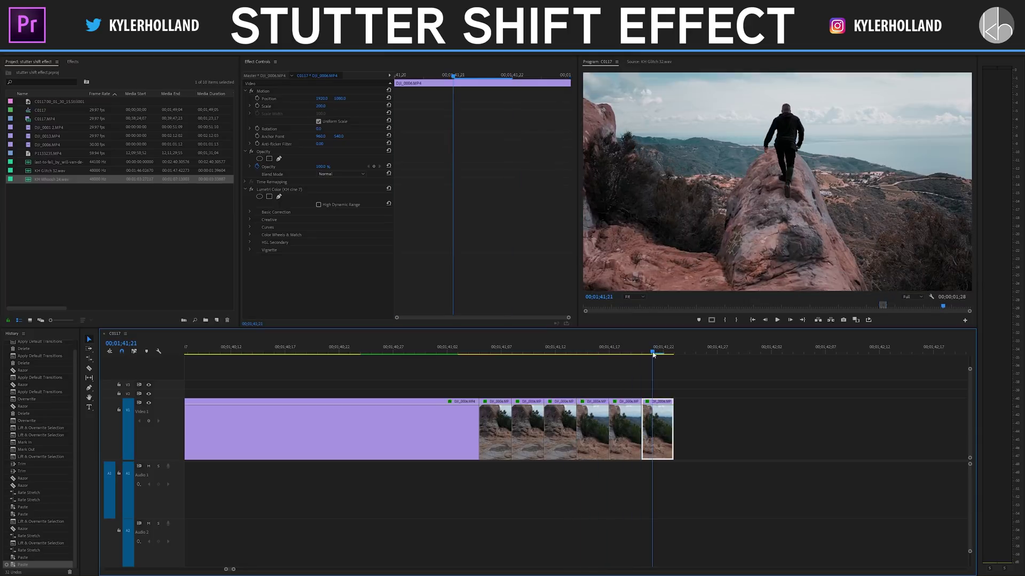
{"action": "left_click", "coordinate": [726, 444]}
{"action": "key", "text": "minus"}
{"action": "key", "text": "minus"}
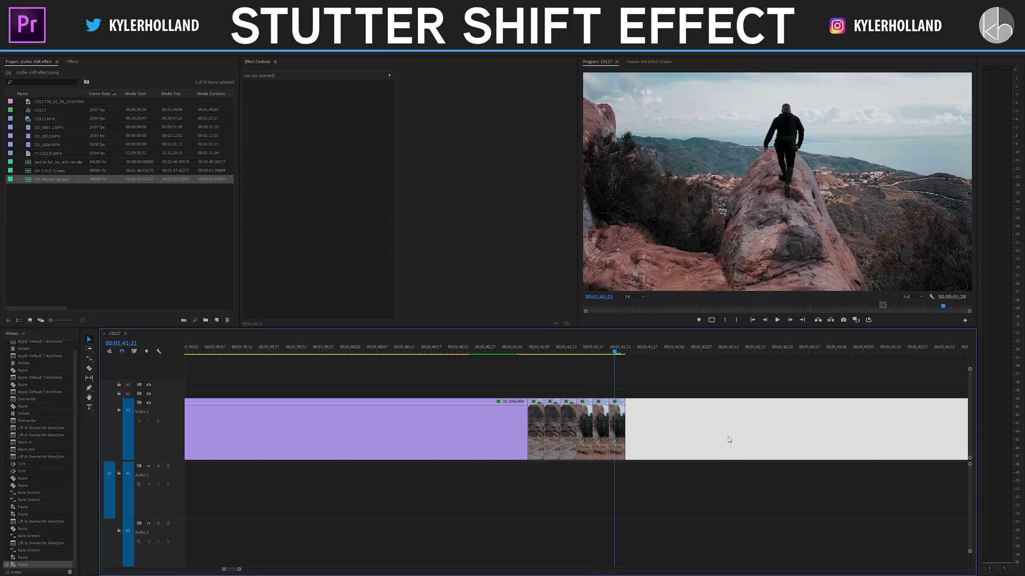
{"action": "left_click_drag", "start_coordinate": [810, 424], "coordinate": [583, 427]}
- Play back the two sets of repeated segments, starting from about 00;01;39;25
{"action": "left_click", "coordinate": [424, 353]}
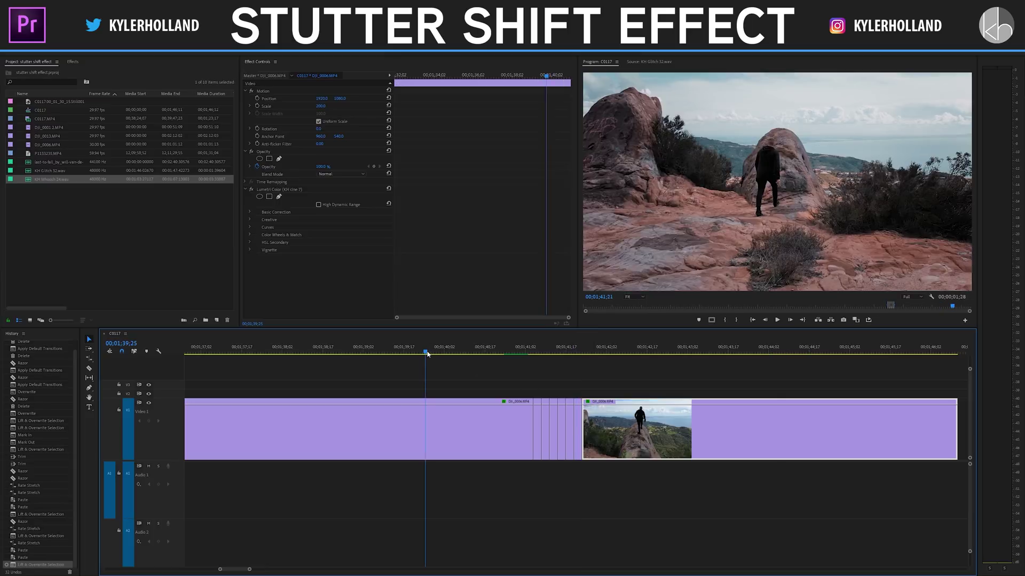
{"action": "key", "text": "space"}
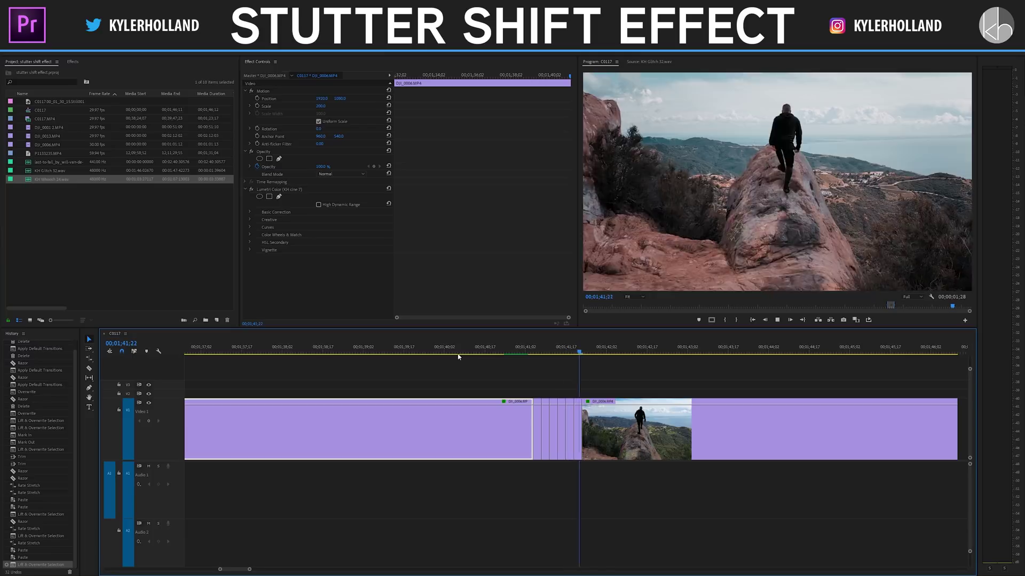
{"action": "left_click", "coordinate": [492, 353]}
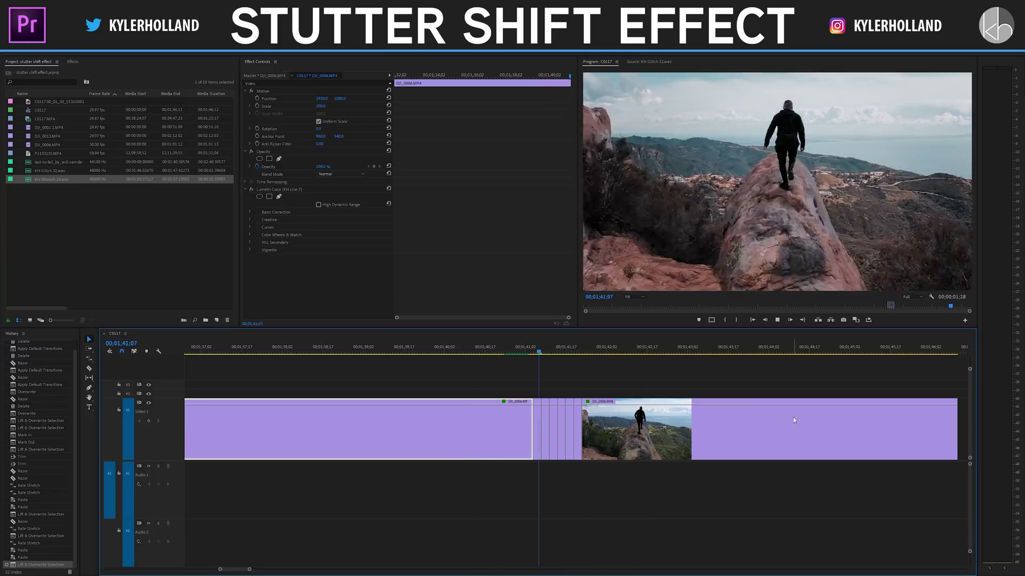
- Try default transitions between the two sets of repeated segments and before the remaining clip, and play the result
{"action": "right_click", "coordinate": [557, 443]}
{"action": "left_click", "coordinate": [593, 487]}
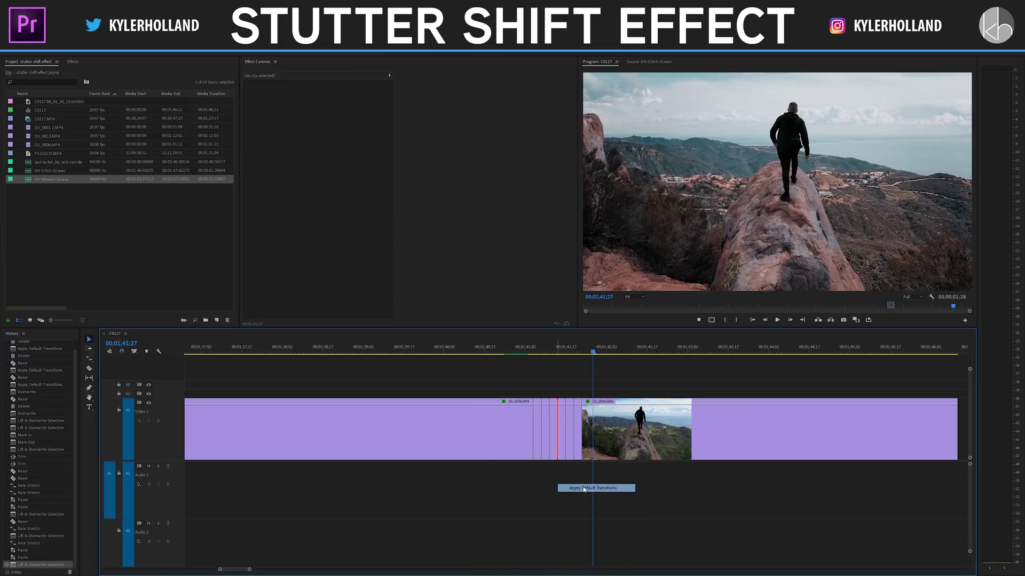
{"action": "right_click", "coordinate": [581, 440]}
{"action": "left_click", "coordinate": [617, 486]}
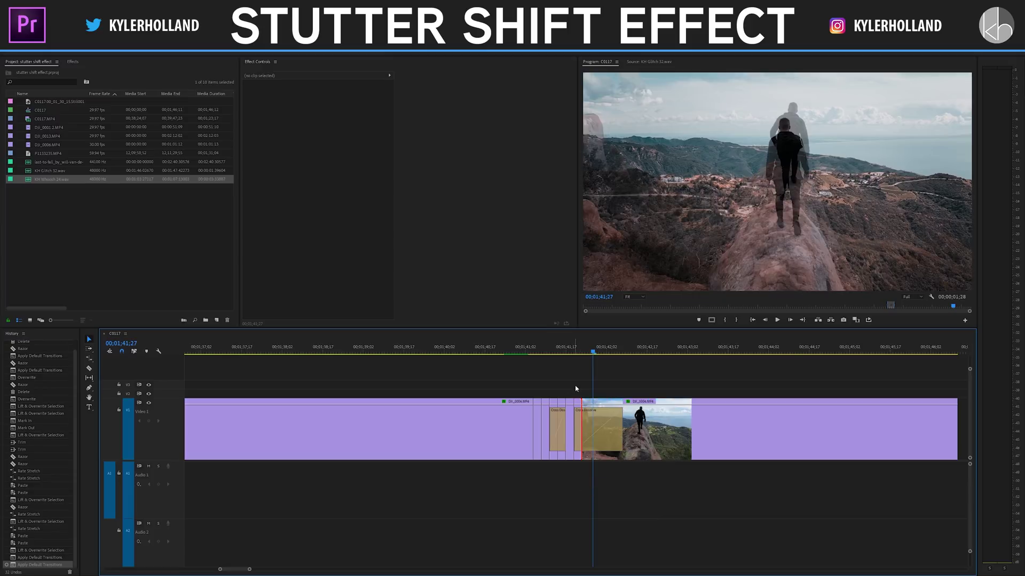
{"action": "left_click", "coordinate": [569, 349]}
{"action": "key", "text": "space"}
{"action": "left_click", "coordinate": [568, 349]}
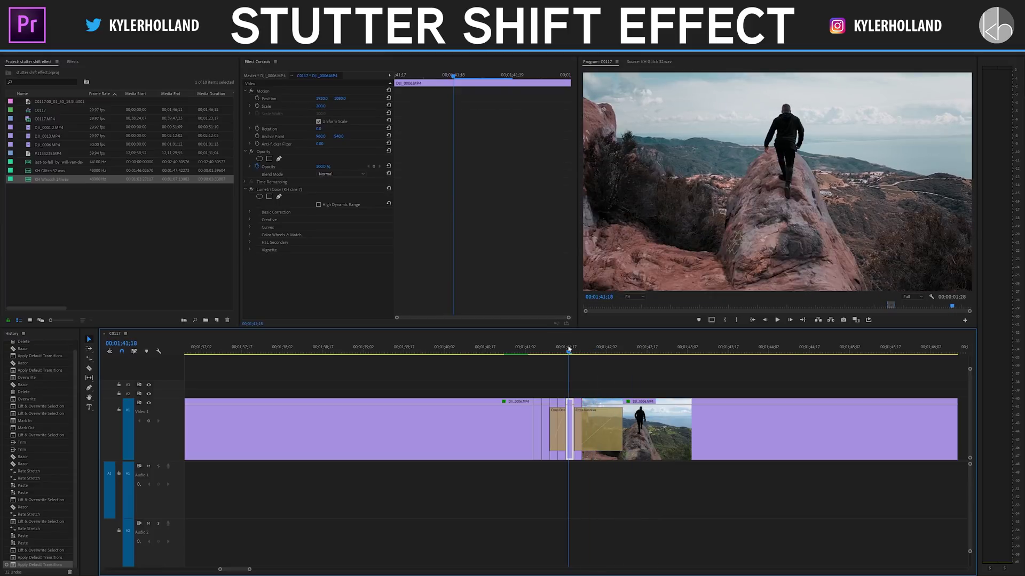
{"action": "left_click", "coordinate": [569, 349]}
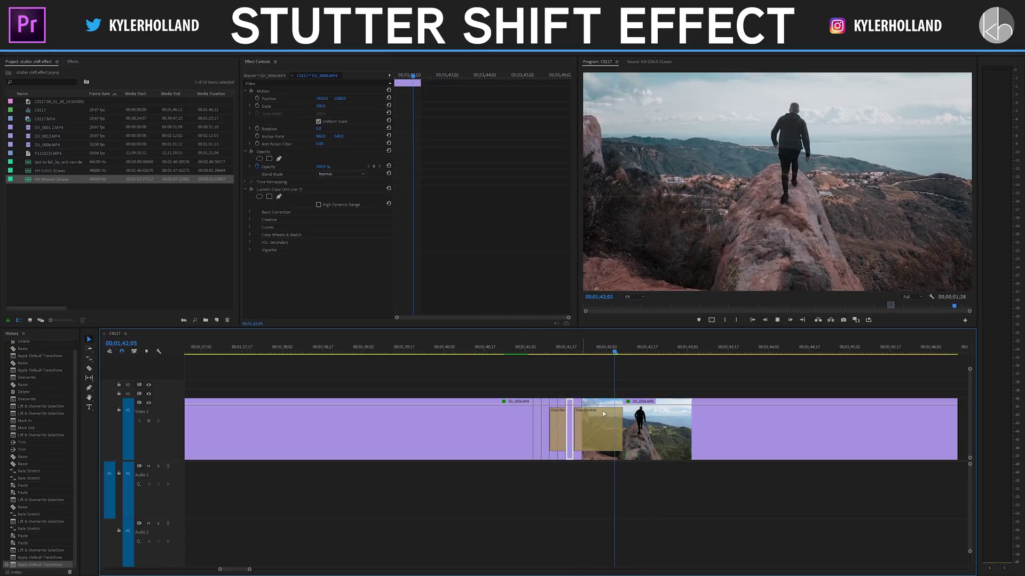
- Delete both cross dissolves just added around the second set of repeated segments
{"action": "left_click", "coordinate": [607, 433]}
{"action": "key", "text": "Delete"}
{"action": "left_click", "coordinate": [568, 439]}
{"action": "key", "text": "Delete"}
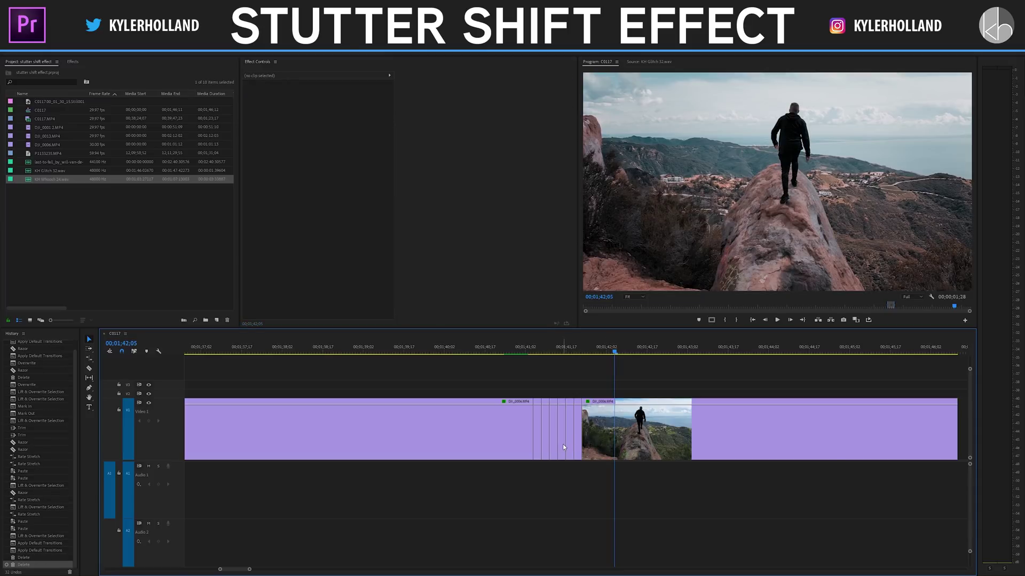